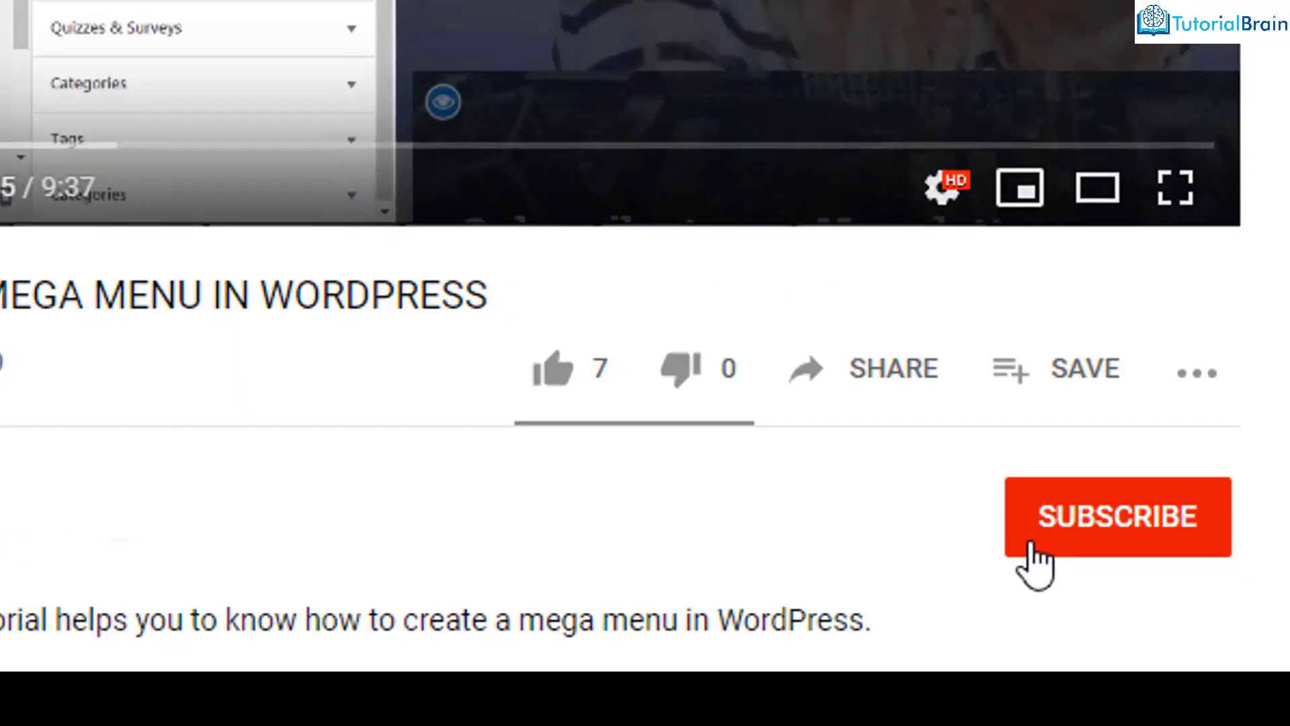
# - Subscribe to the TutorialBrain channel using the Subscribe button under the video
pyautogui.click(1168, 577)
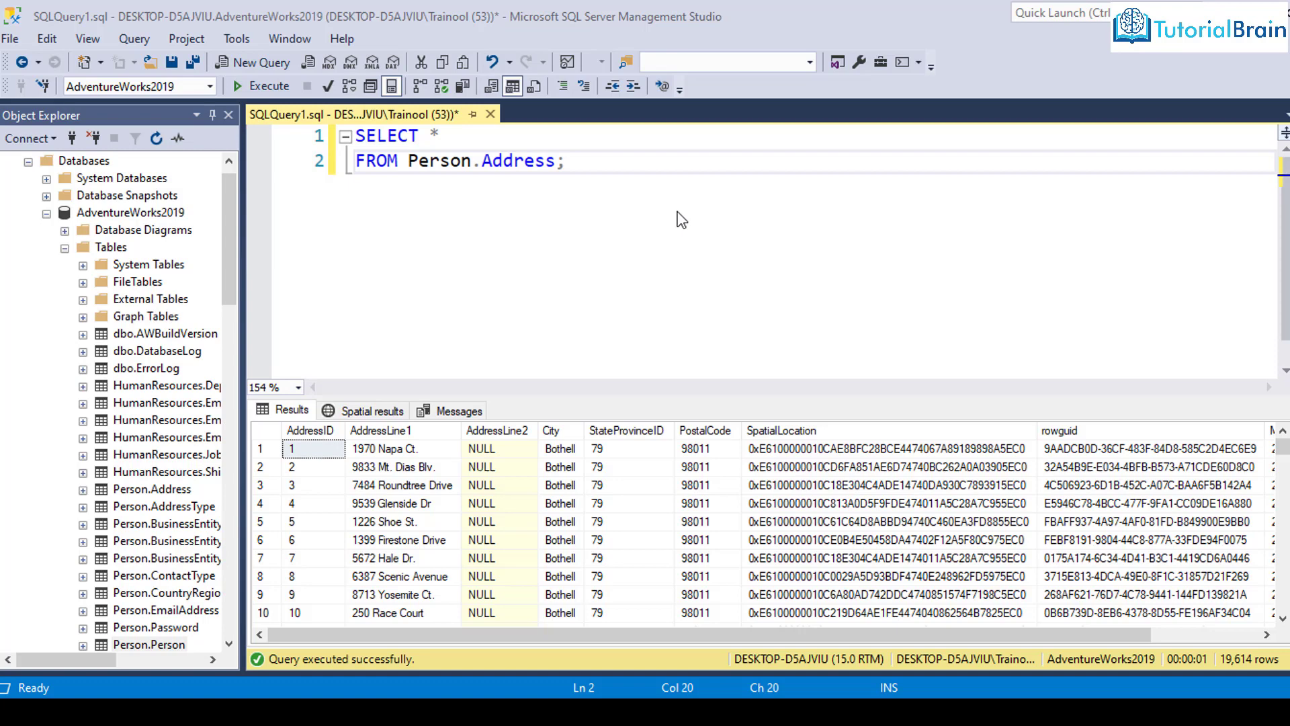
# - Change SELECT * to SELECT City, PostalCode FROM Person.Address, run it, and inspect the columns
pyautogui.click(478, 134)
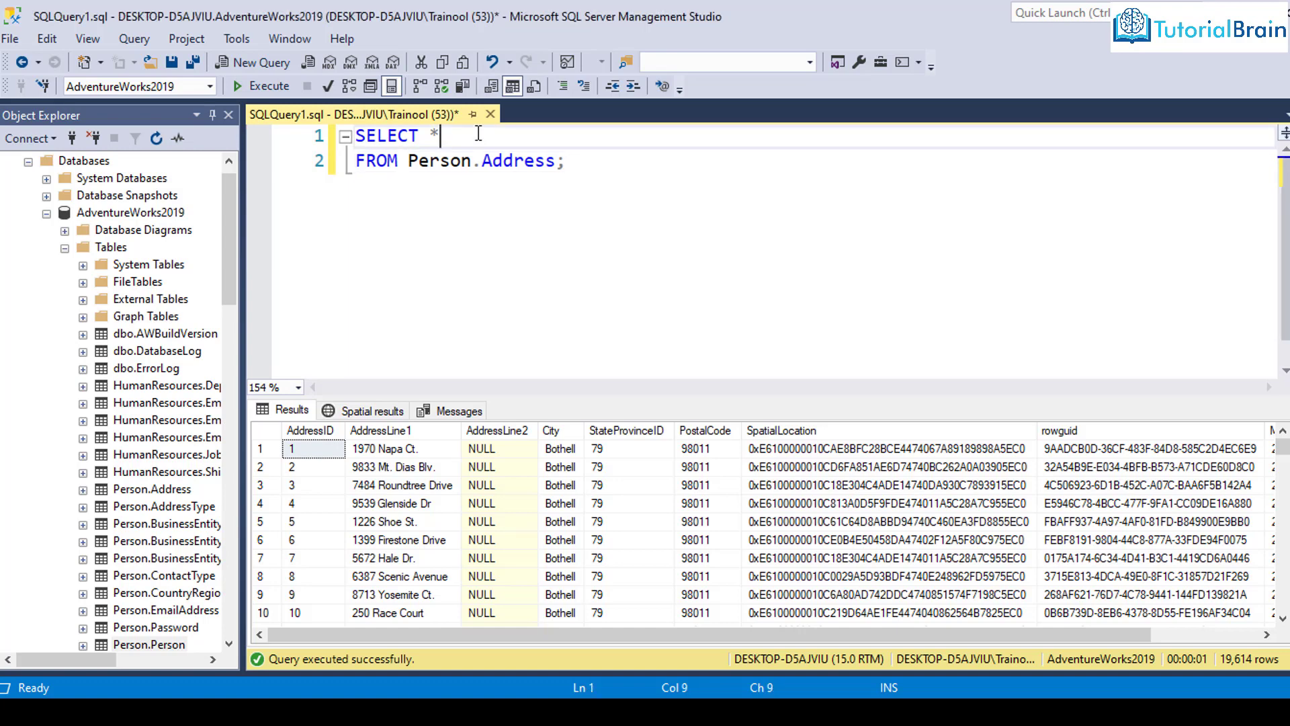
pyautogui.press('BackSpace')
pyautogui.write('City')
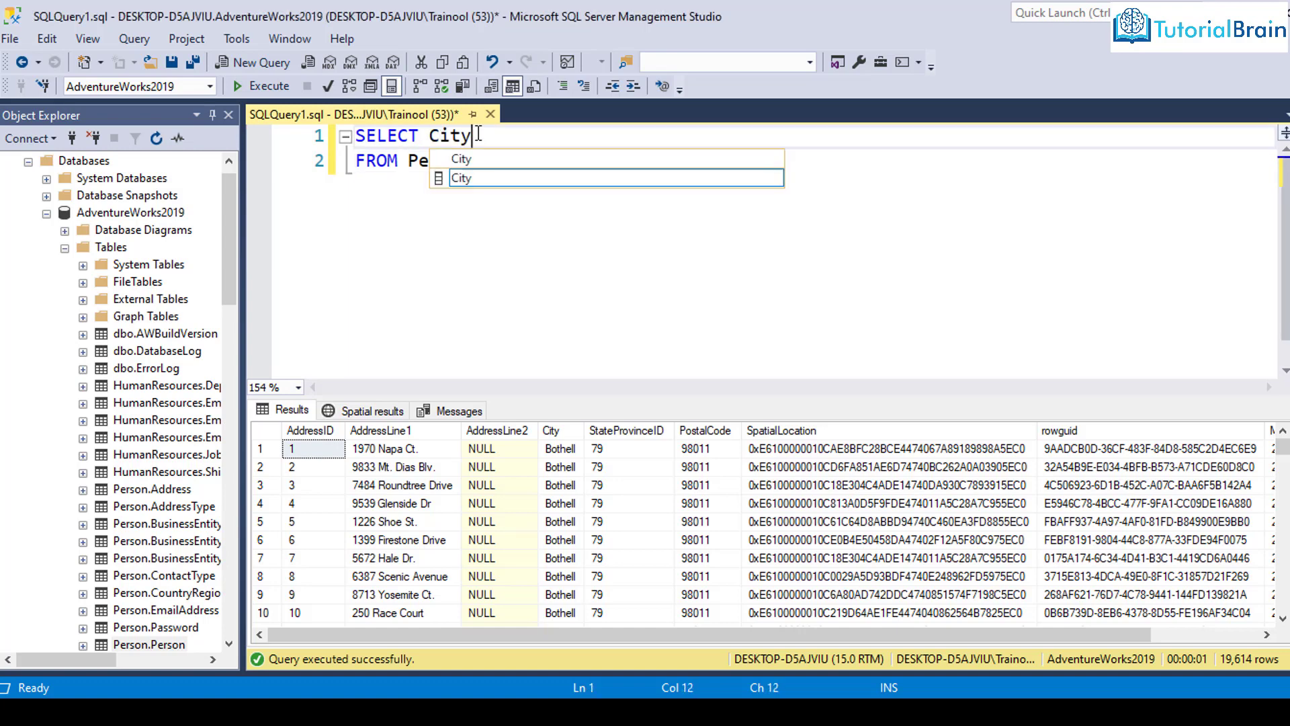
pyautogui.write(', ')
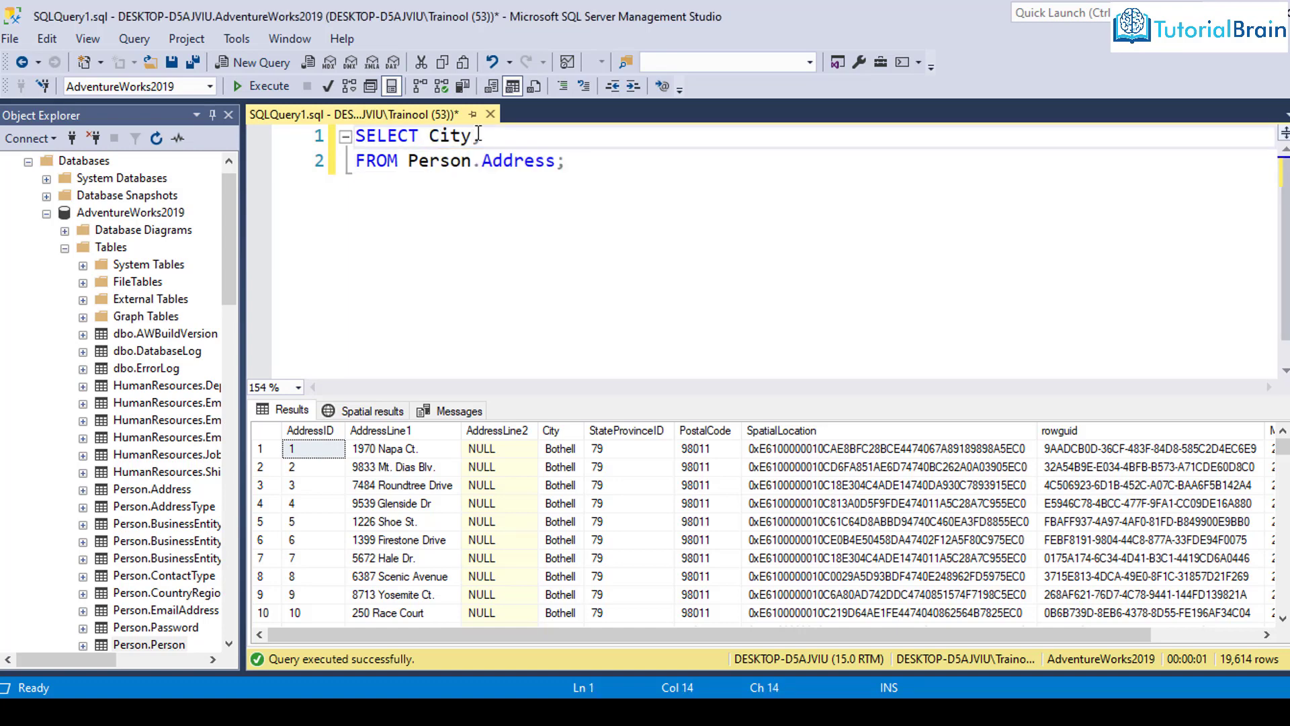
pyautogui.write('Post')
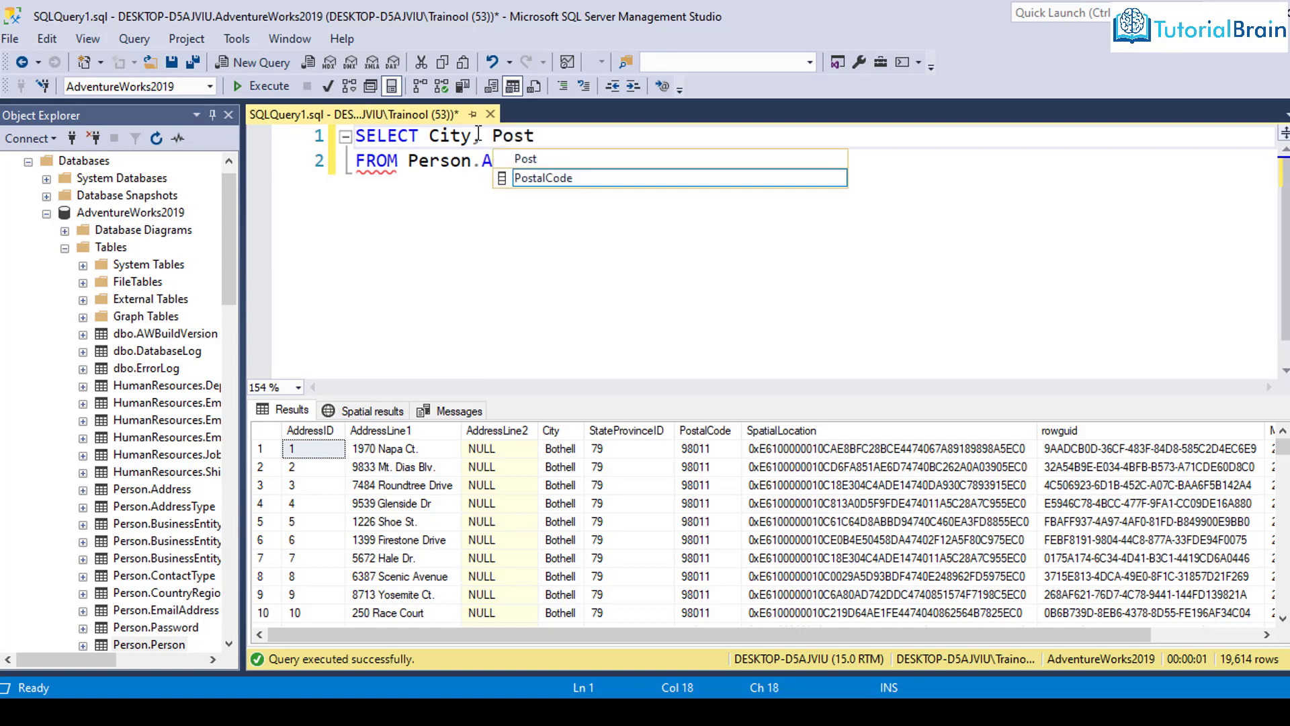
pyautogui.write('alCode')
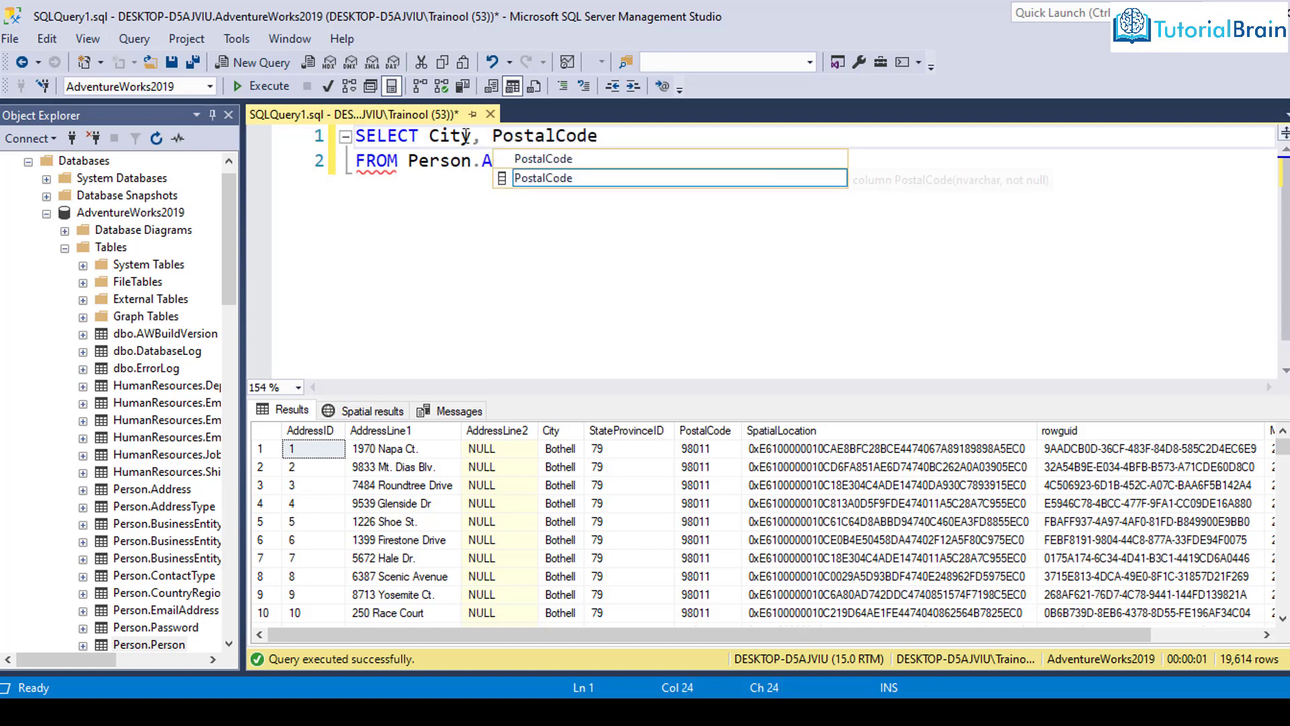
pyautogui.click(421, 161)
pyautogui.click(260, 86)
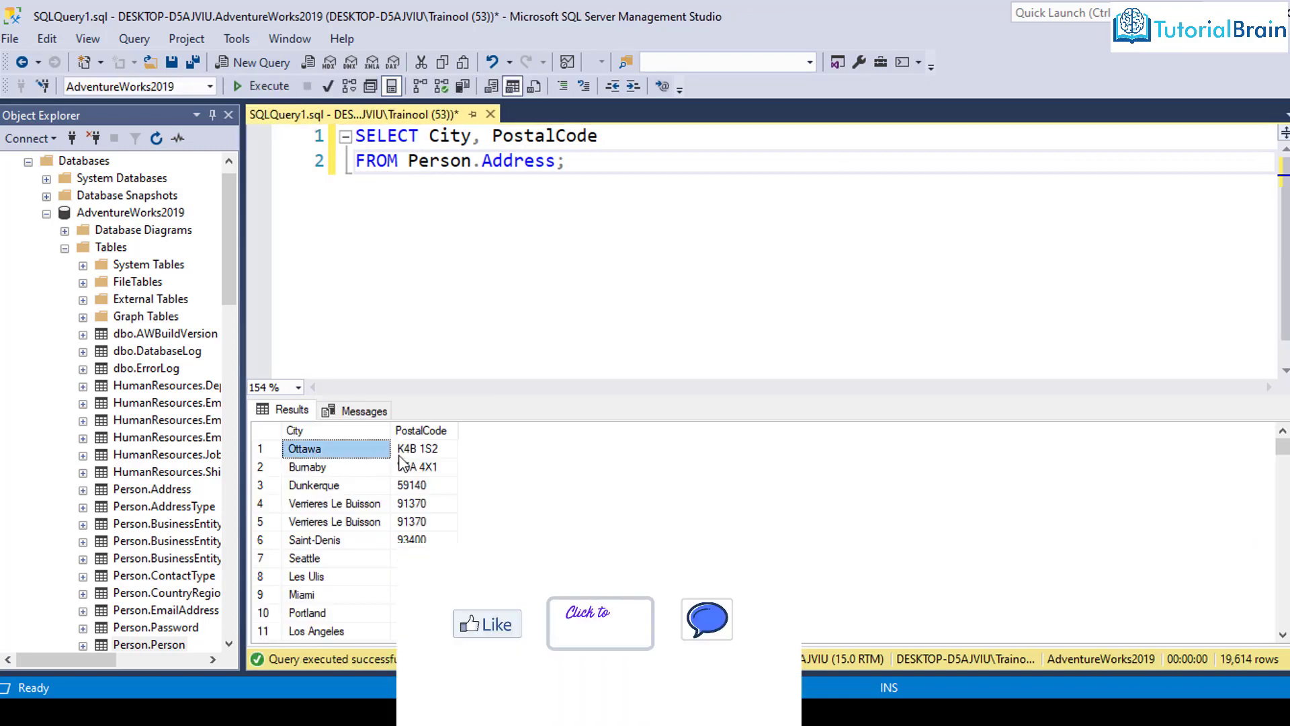
pyautogui.click(418, 449)
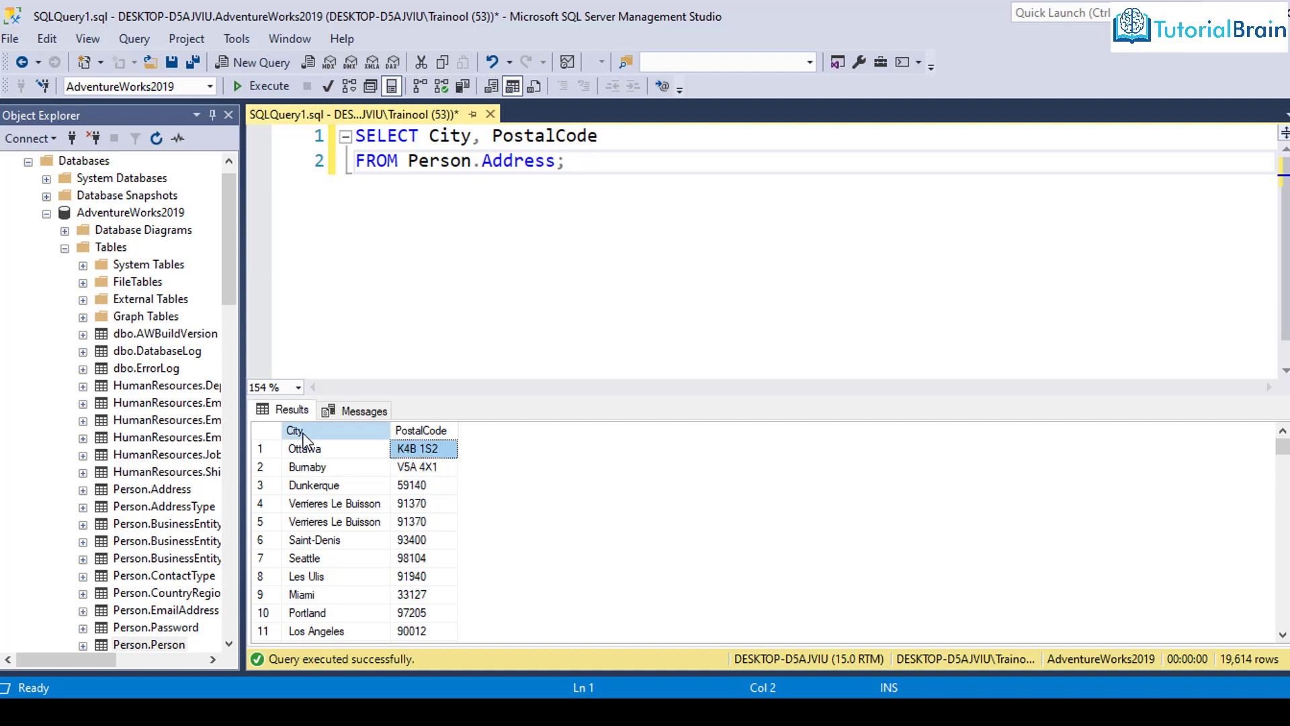
pyautogui.click(304, 431)
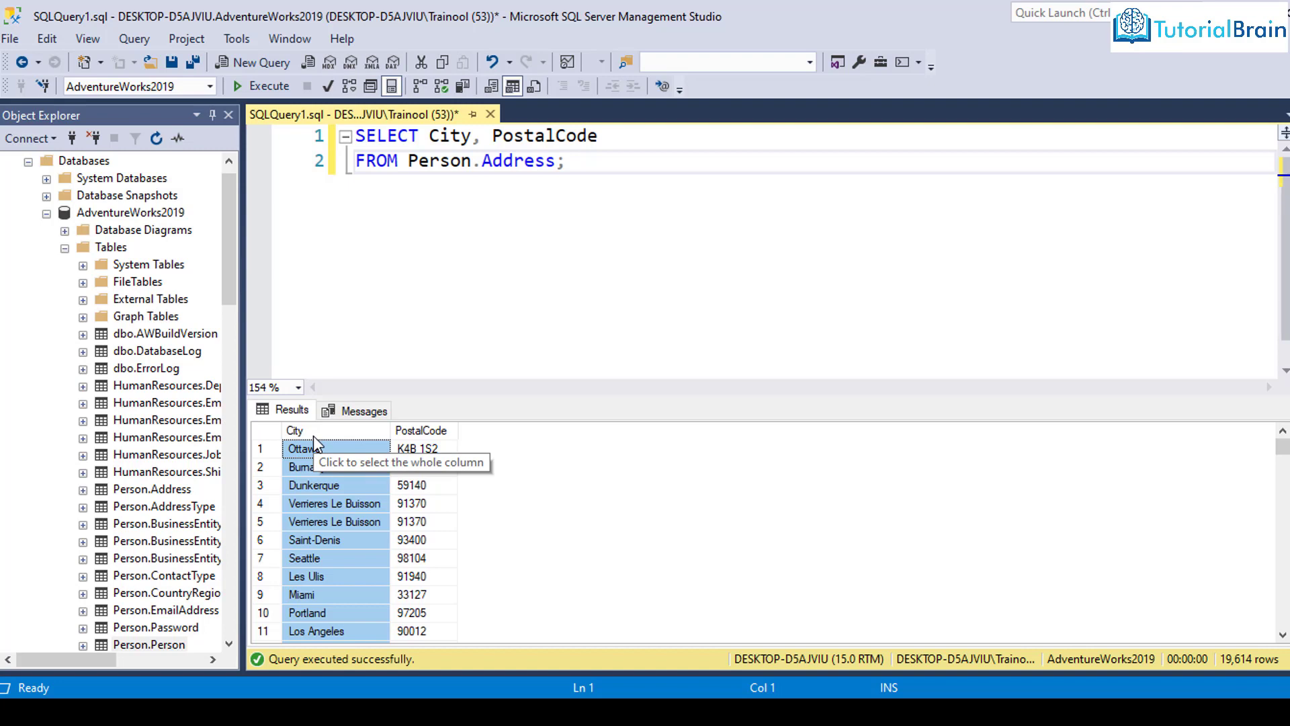
# - Add ORDER BY City; on a new line, run it, and confirm Zeeland ends the results
pyautogui.click(558, 161)
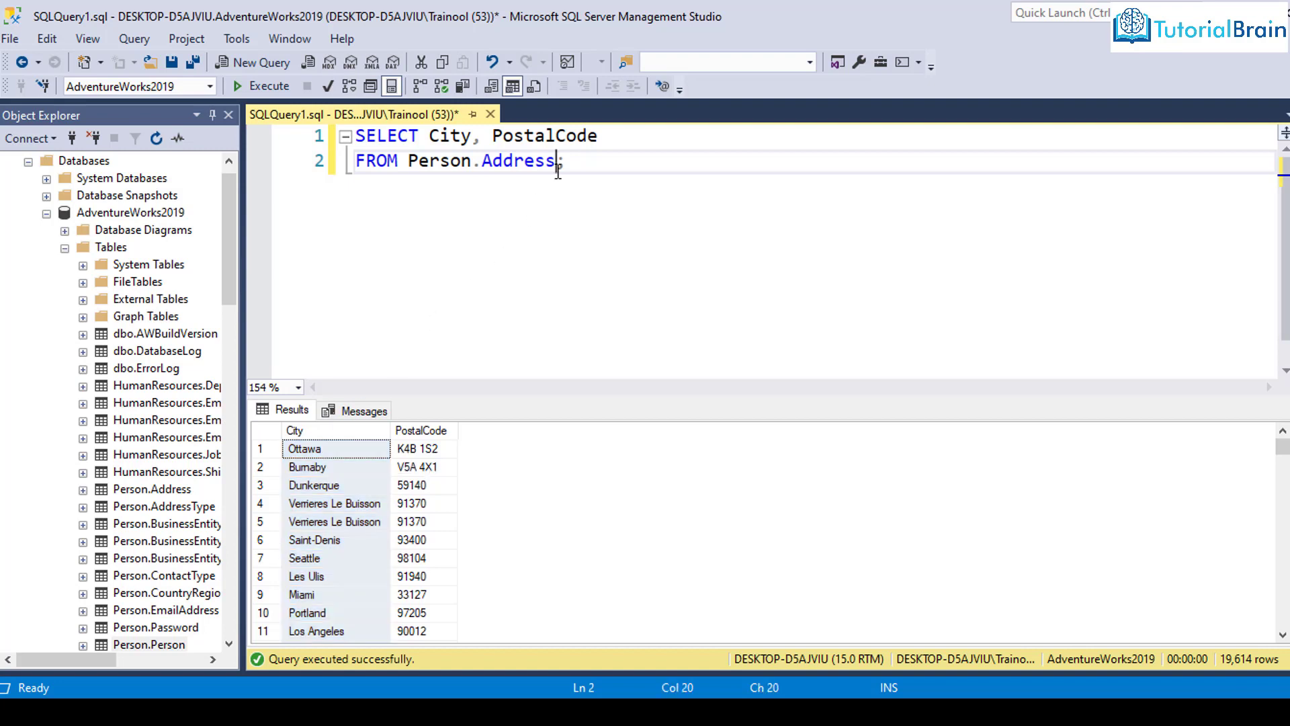
pyautogui.press('Return')
pyautogui.write('ORDER B')
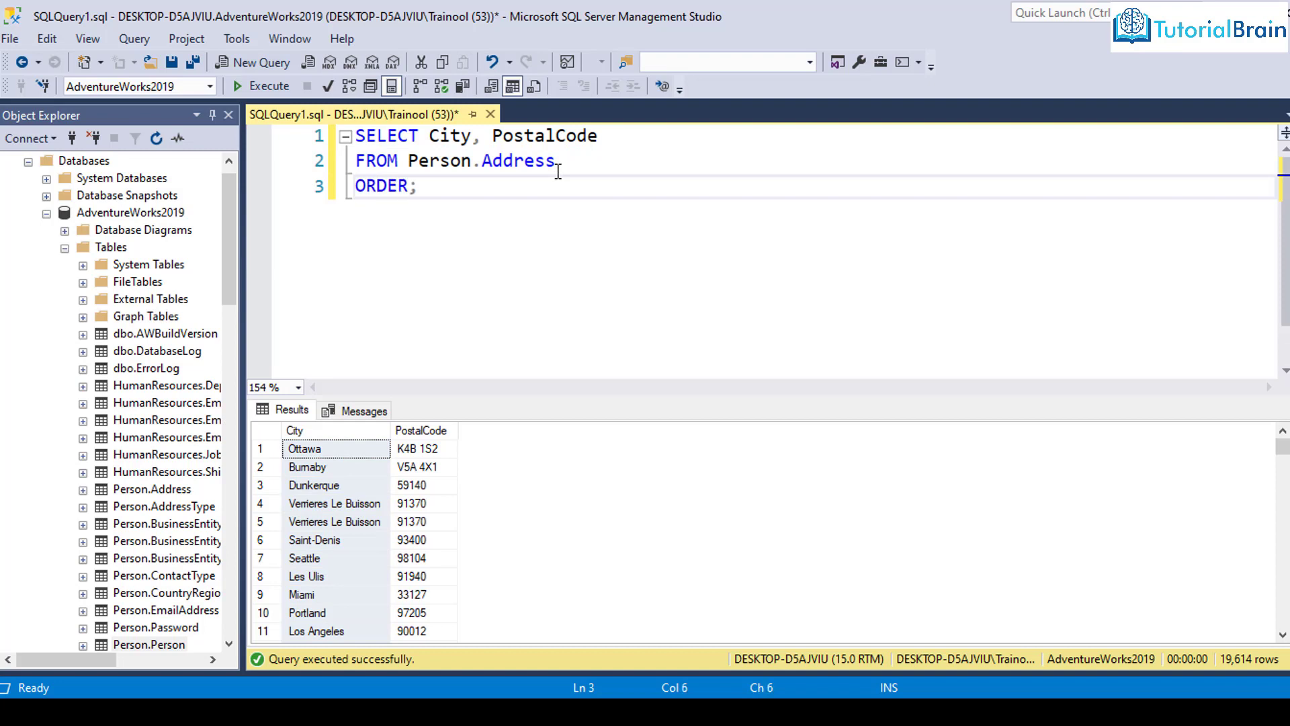
pyautogui.write('Y Ci')
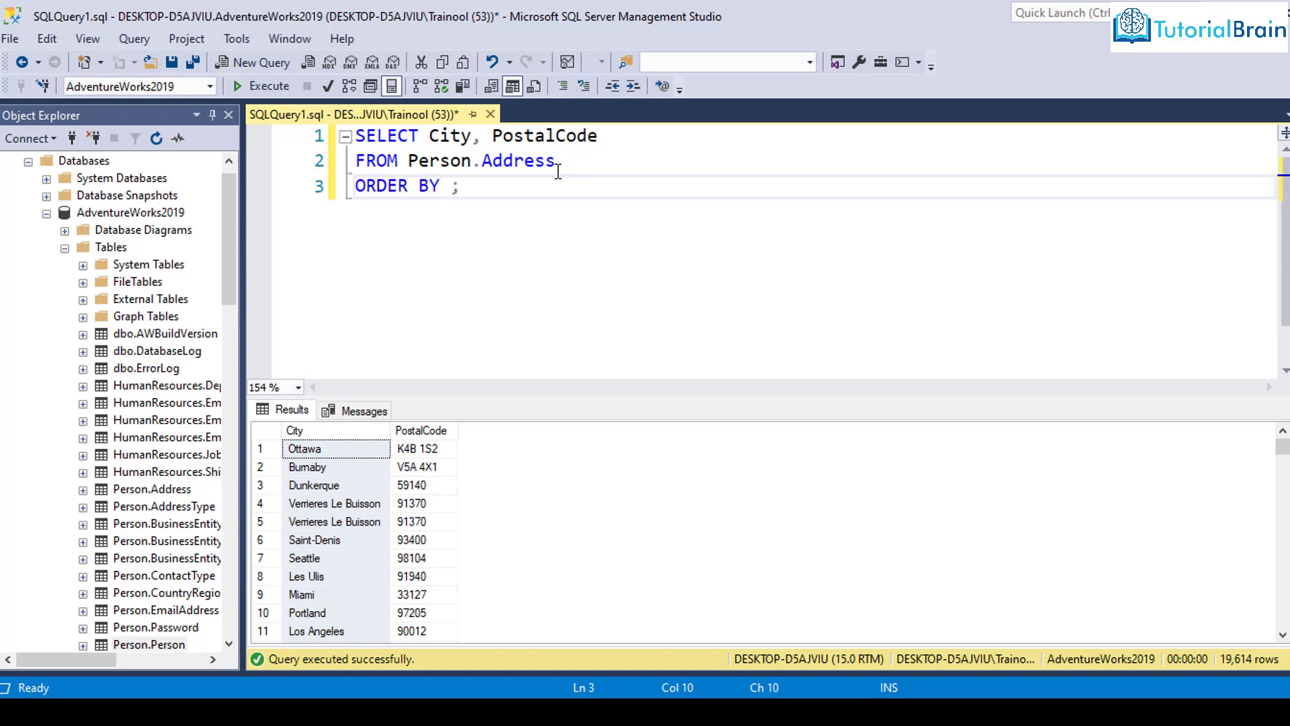
pyautogui.write('ty')
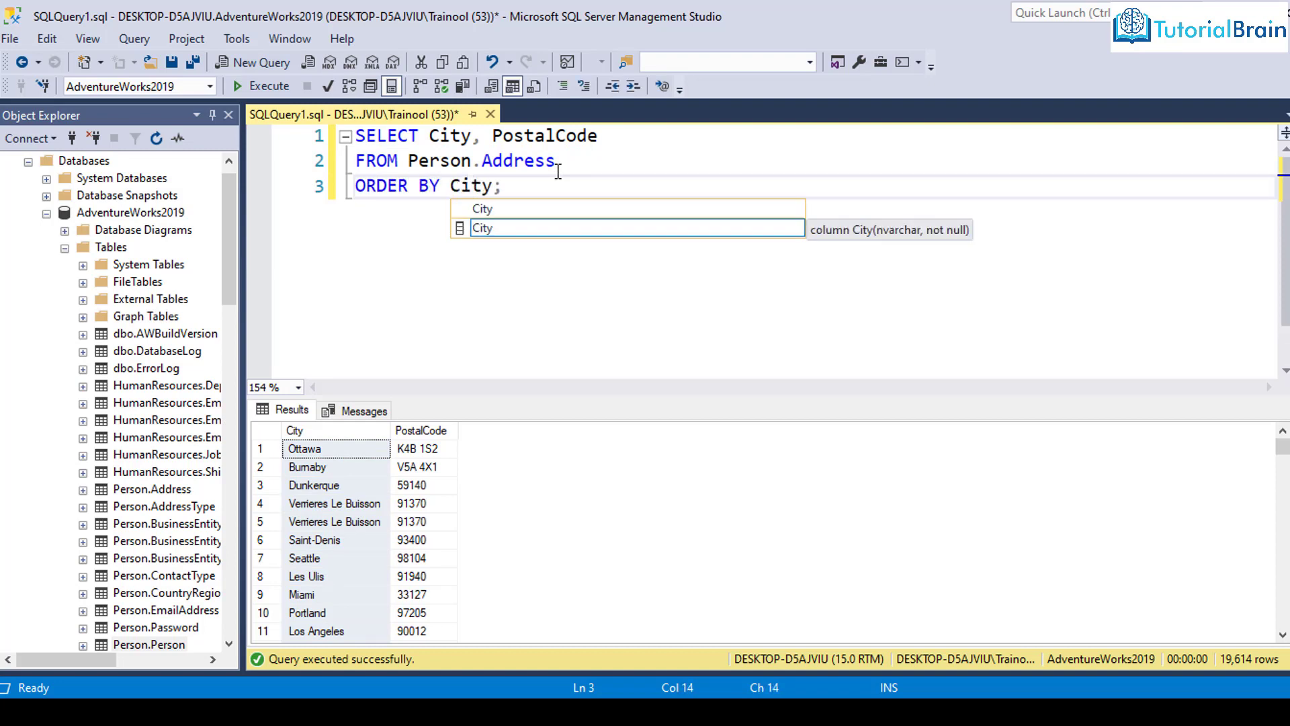
pyautogui.click(557, 162)
pyautogui.click(499, 188)
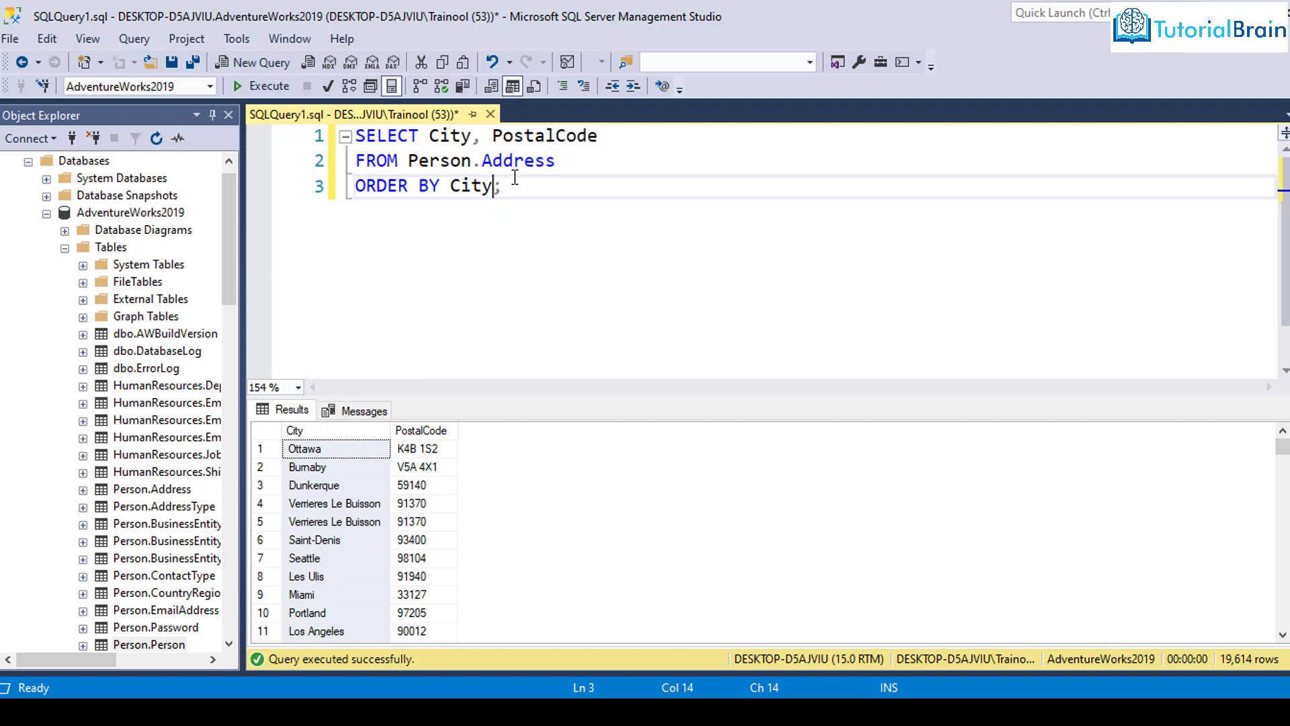
pyautogui.moveTo(470, 185)
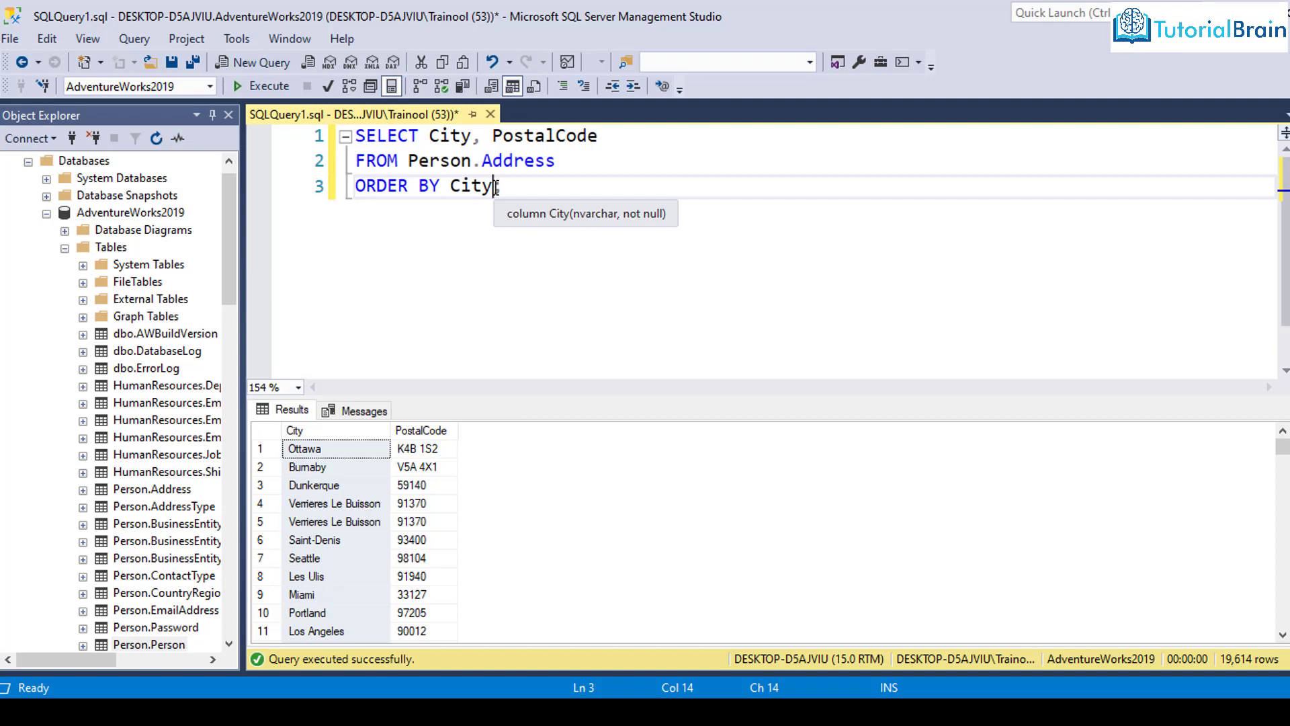
pyautogui.click(270, 88)
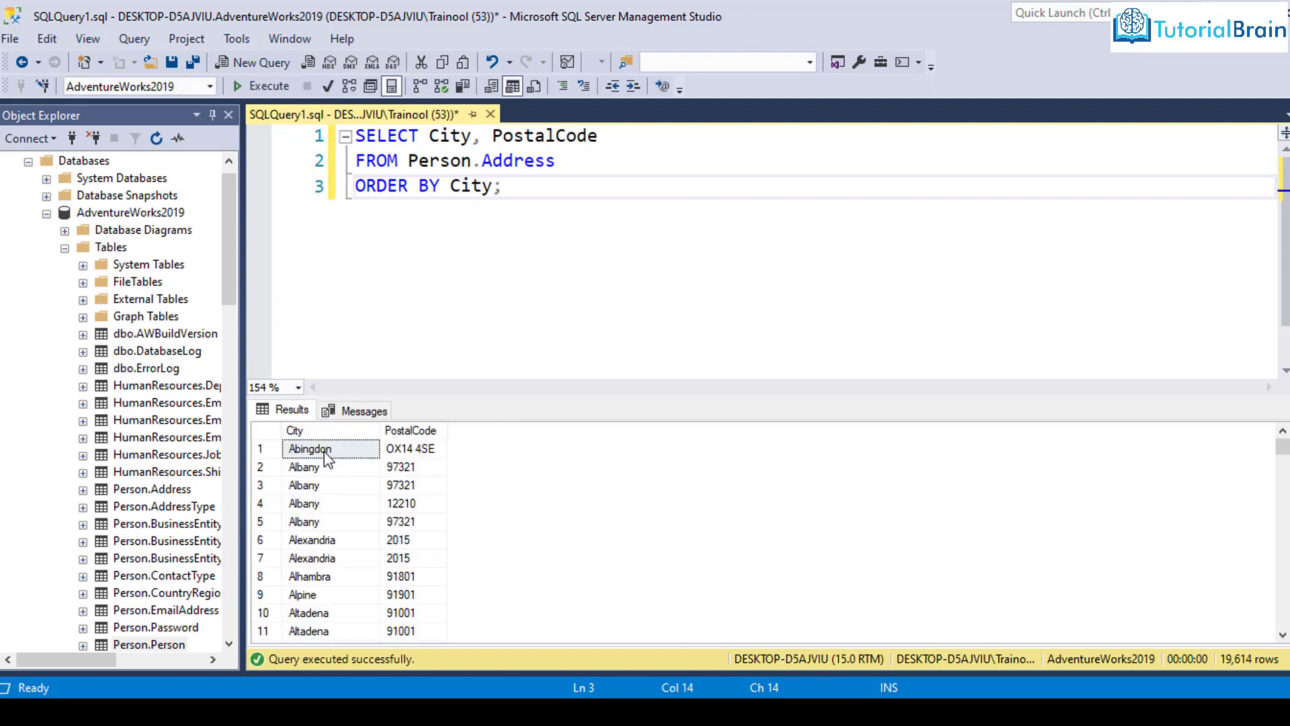
pyautogui.scroll(-10, 324, 451)
pyautogui.scroll(-8, 323, 450)
pyautogui.scroll(-3, 324, 450)
pyautogui.scroll(-5, 323, 451)
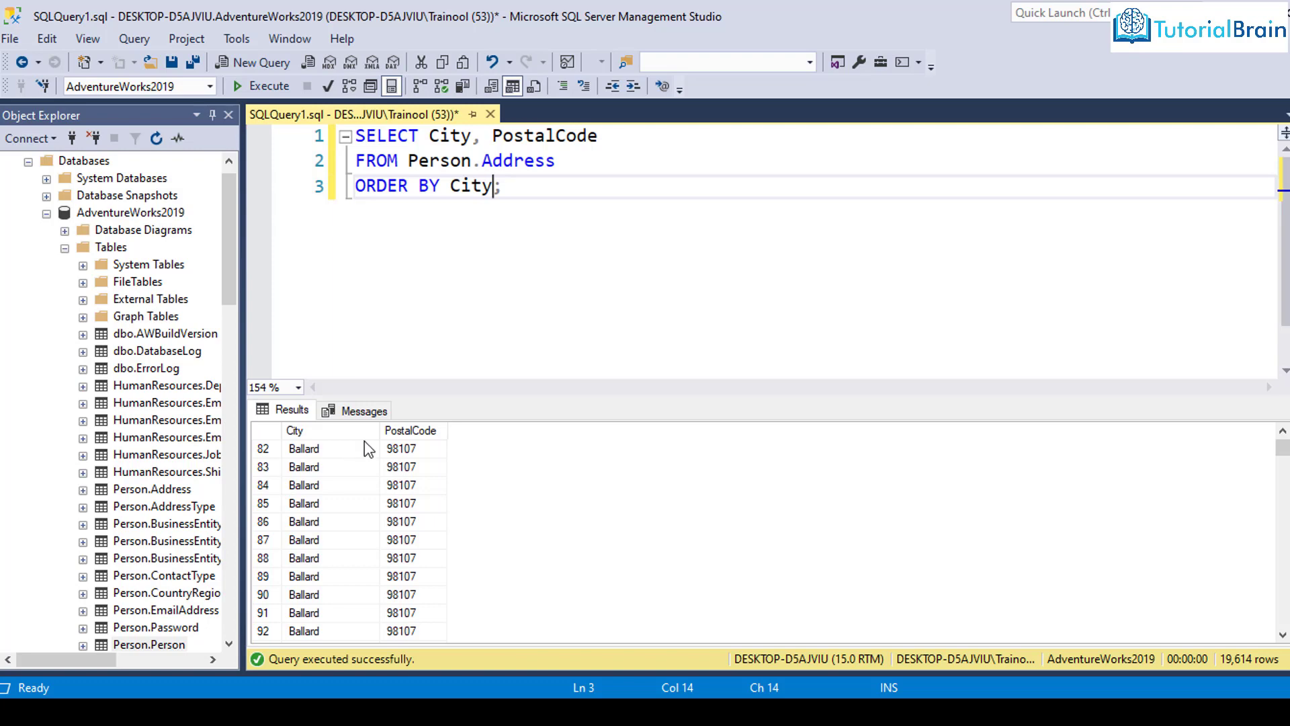
pyautogui.moveTo(1282, 448); pyautogui.dragTo(1282, 626)
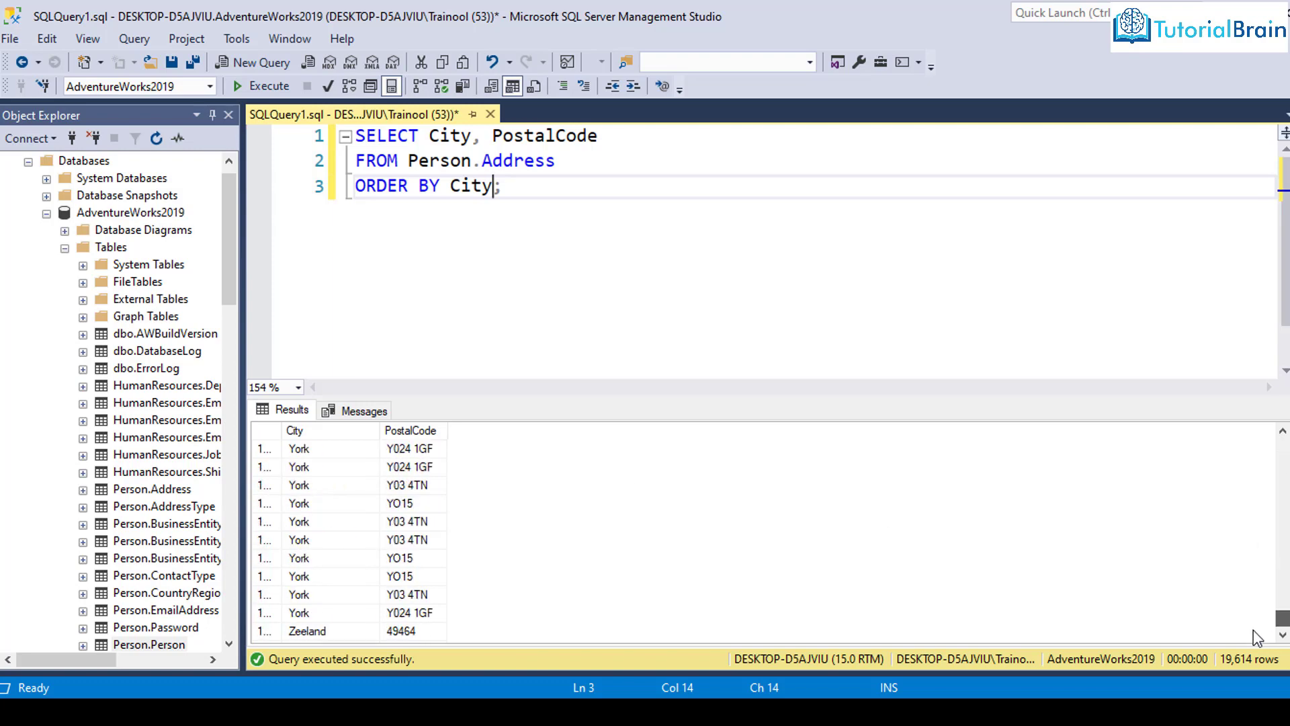
pyautogui.click(318, 630)
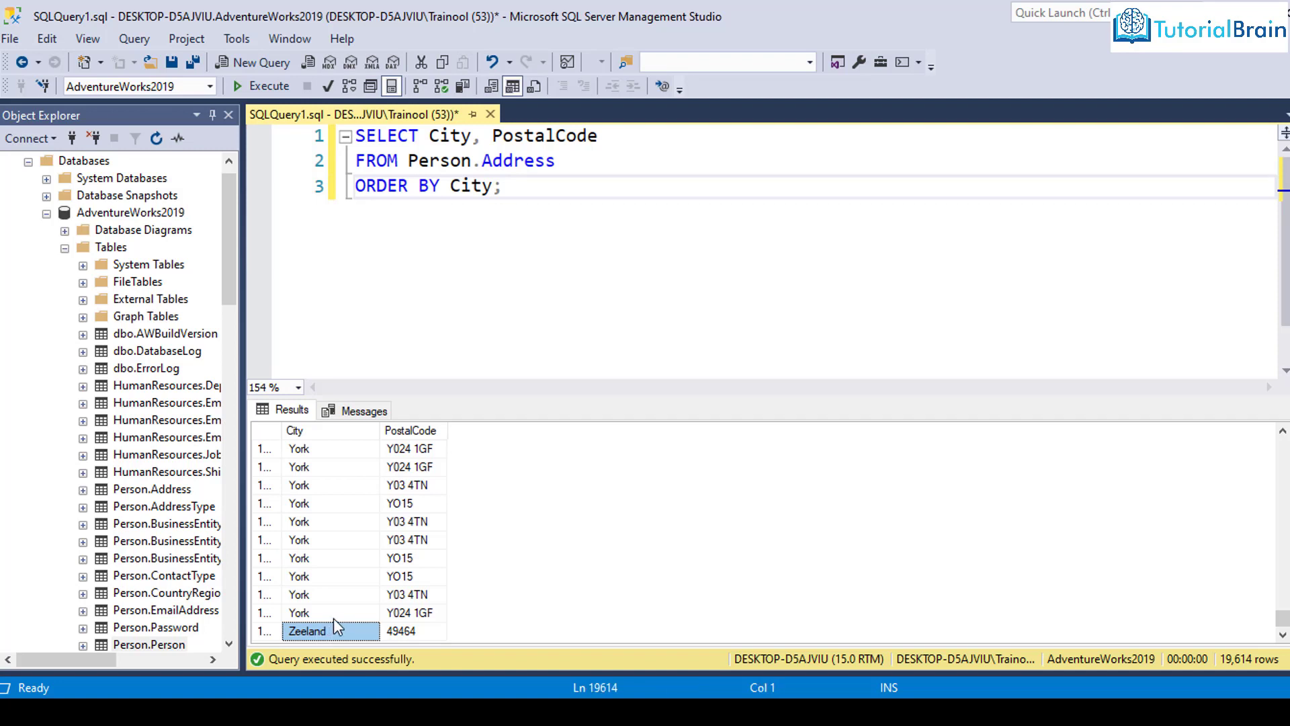
# - Change the sort to ORDER BY City DESC and run it, so Zeeland is listed first
pyautogui.click(493, 198)
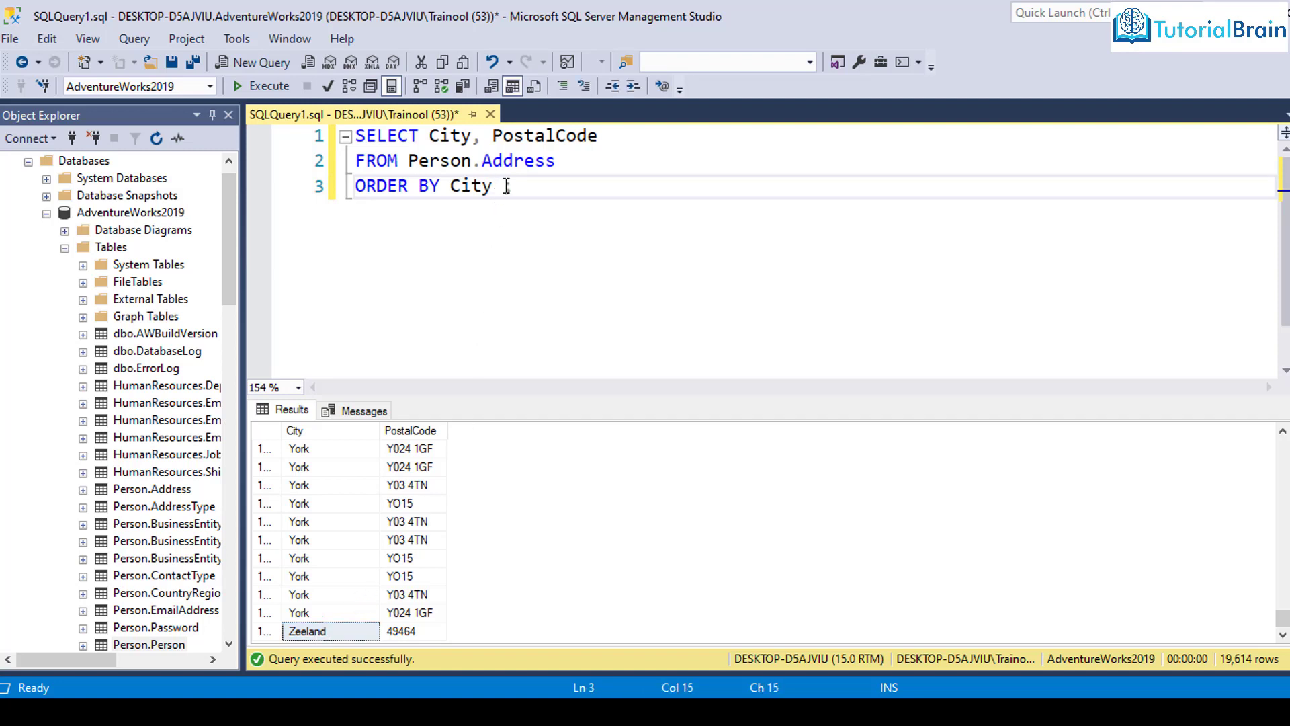
pyautogui.write(';')
pyautogui.press('Left')
pyautogui.write('DESC')
pyautogui.click(260, 86)
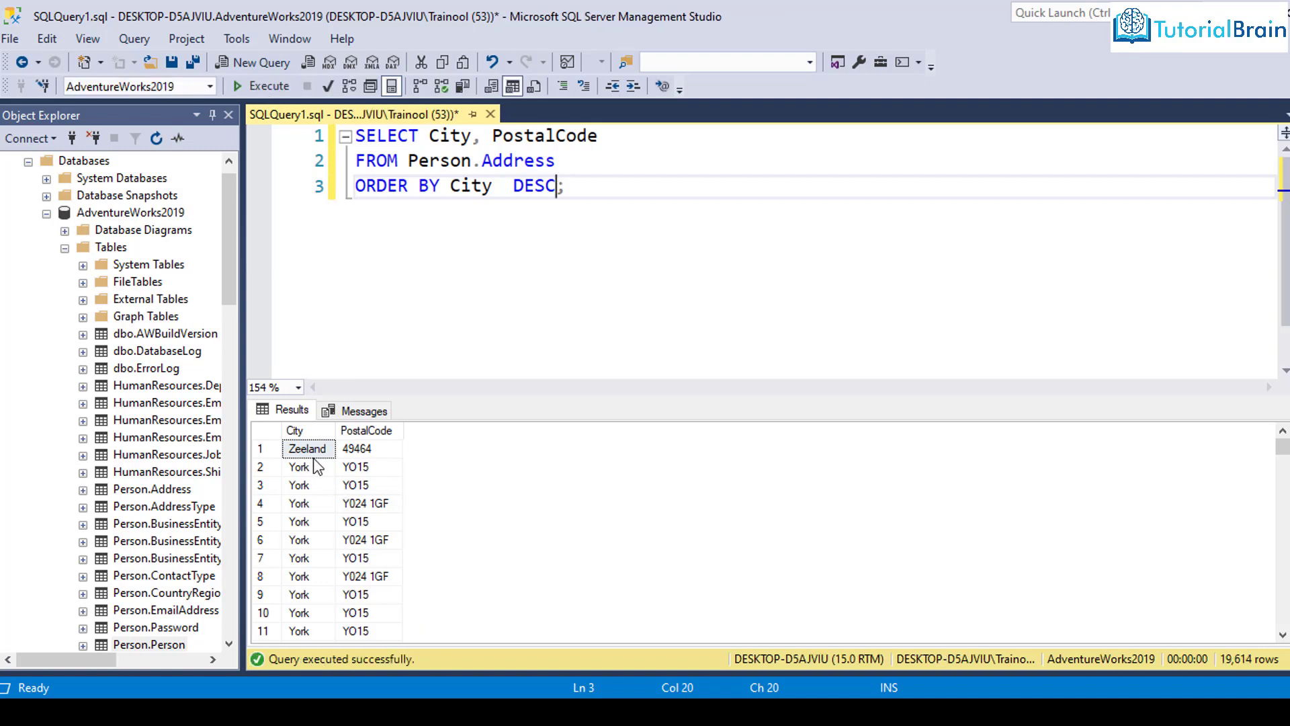
pyautogui.click(306, 448)
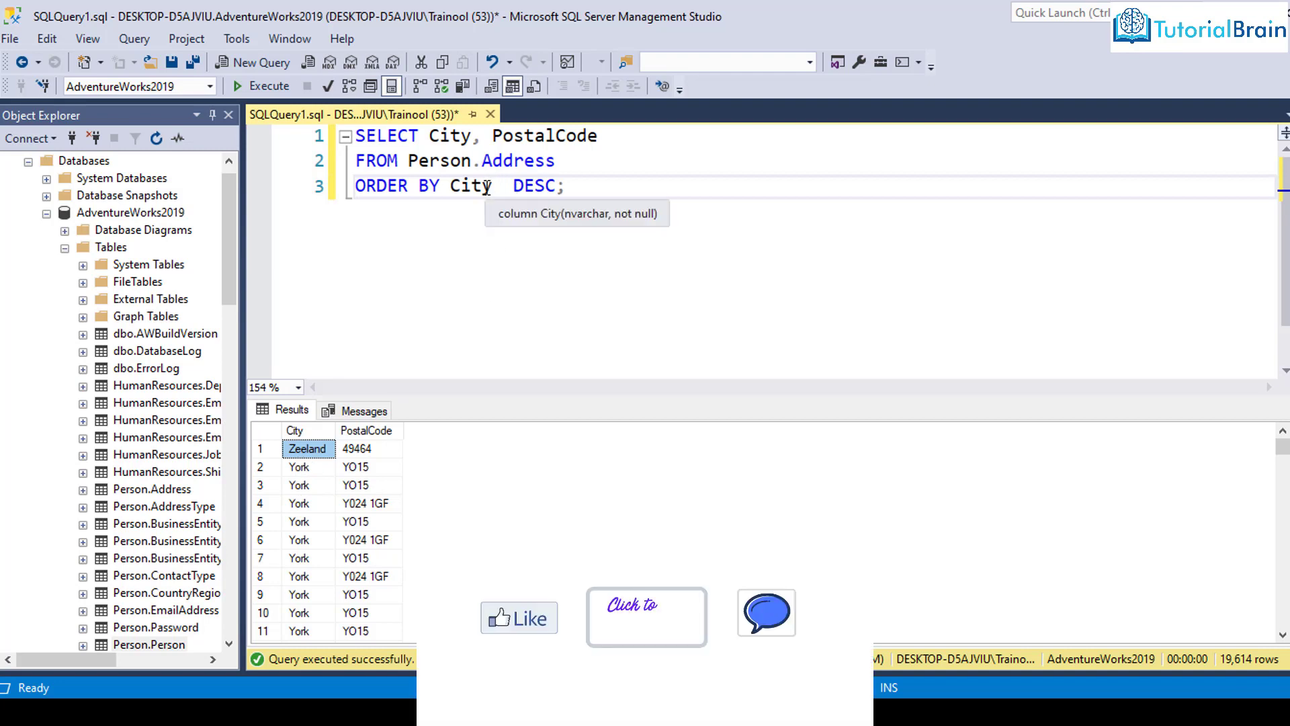
# - Replace City with postalcode DESC in the ORDER BY clause and run the query
pyautogui.doubleClick(487, 189)
pyautogui.write('post')
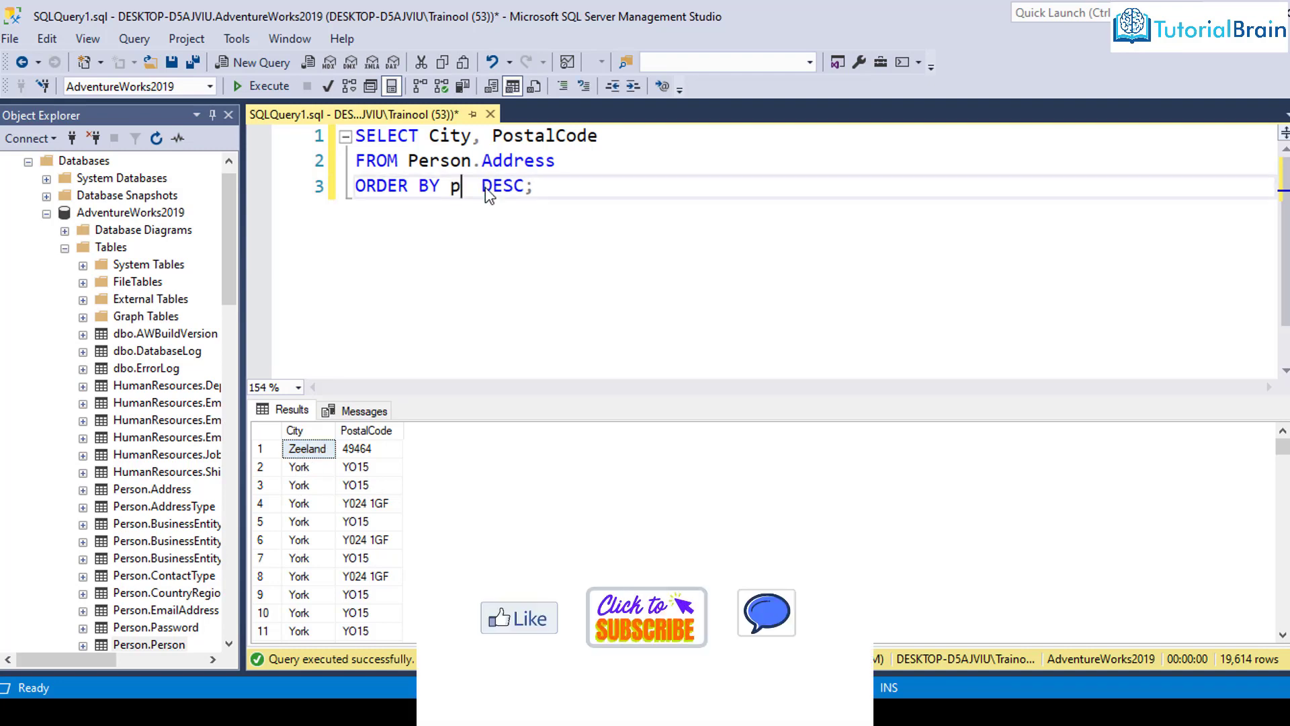
pyautogui.write('alcode')
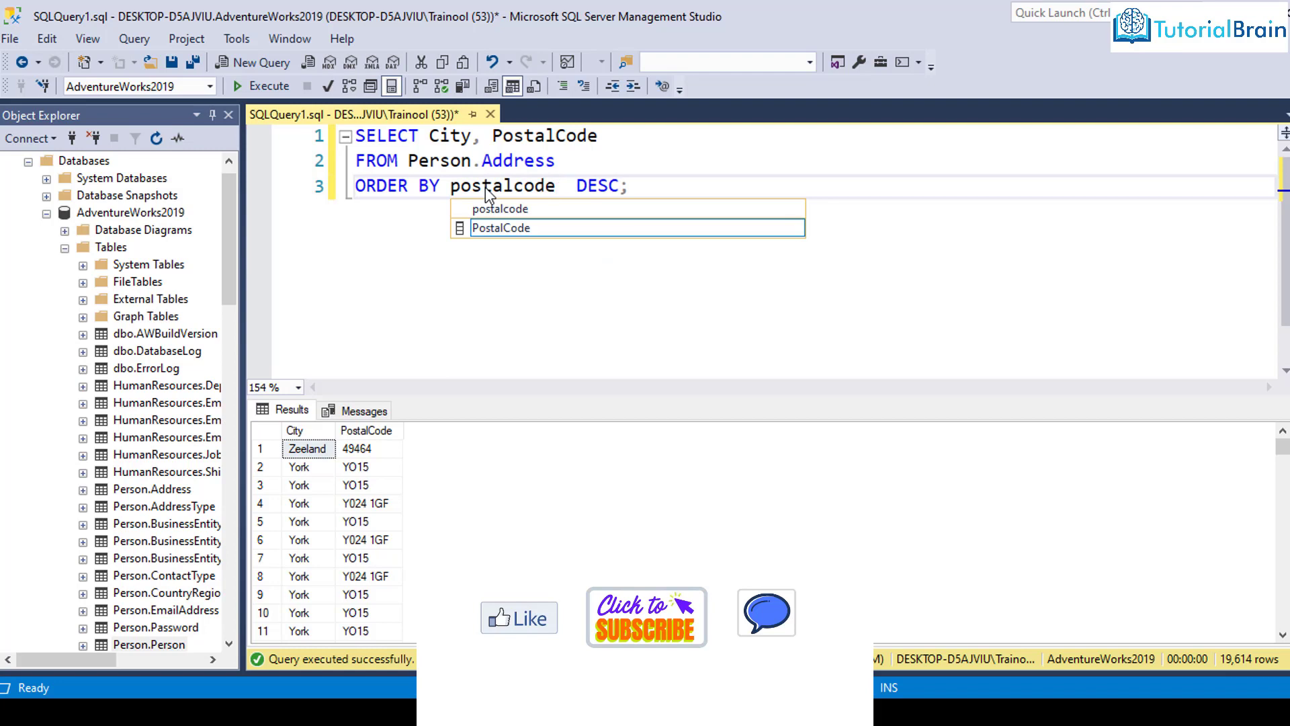
pyautogui.click(250, 85)
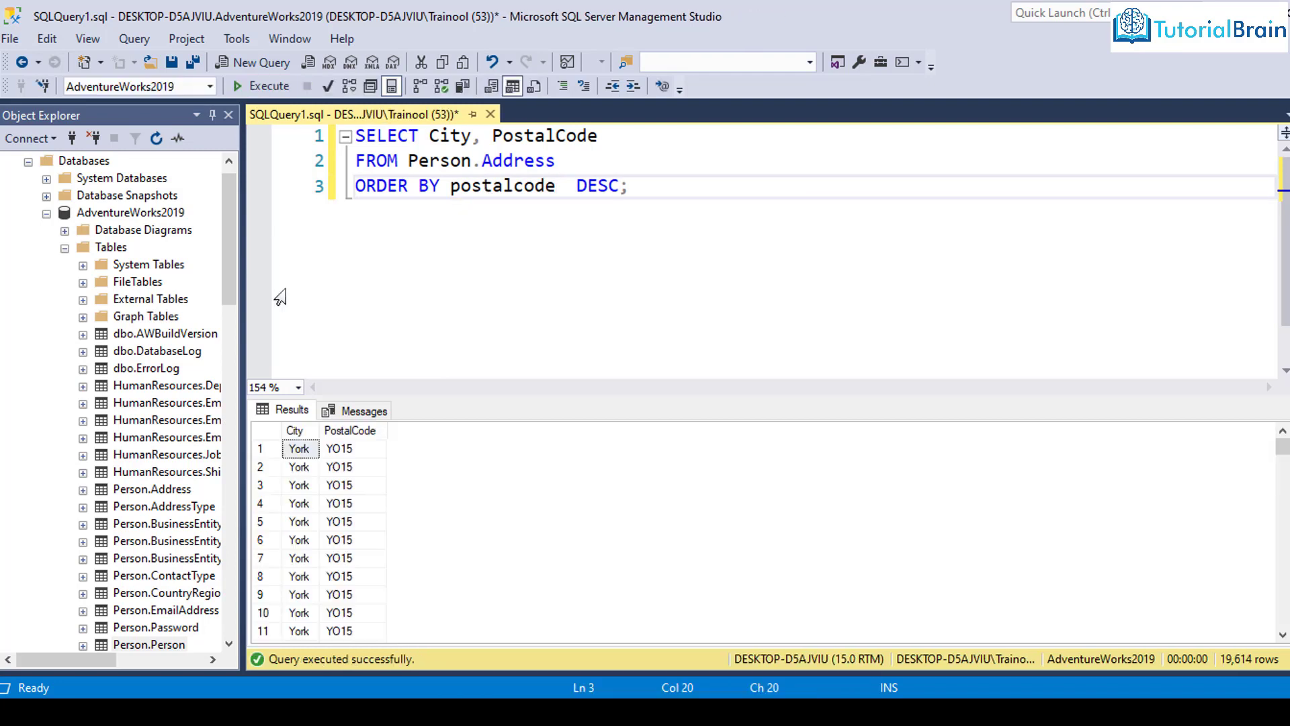
pyautogui.click(340, 448)
pyautogui.scroll(-5, 336, 448)
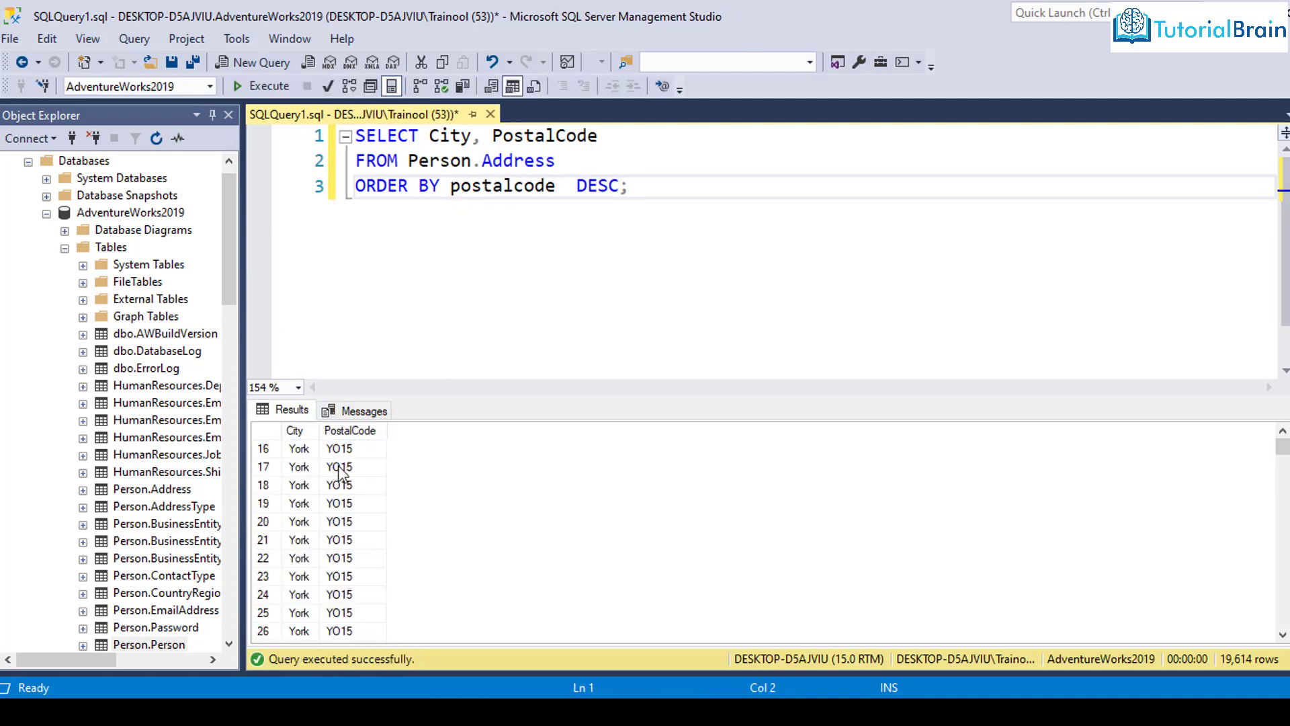
pyautogui.scroll(-6, 339, 463)
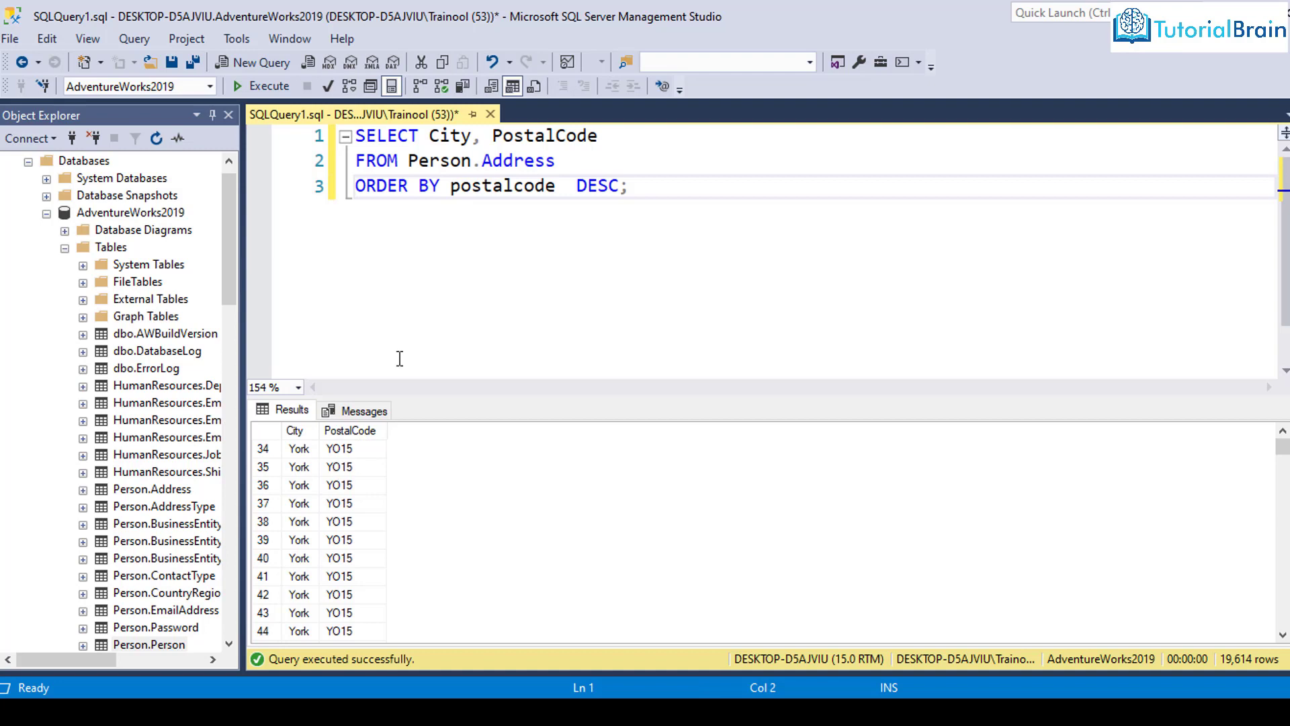
# - Write SELECT * FROM Person.Person; on new lines below the address query
pyautogui.click(628, 186)
pyautogui.press('Return')
pyautogui.press('Return')
pyautogui.write('SELECT ')
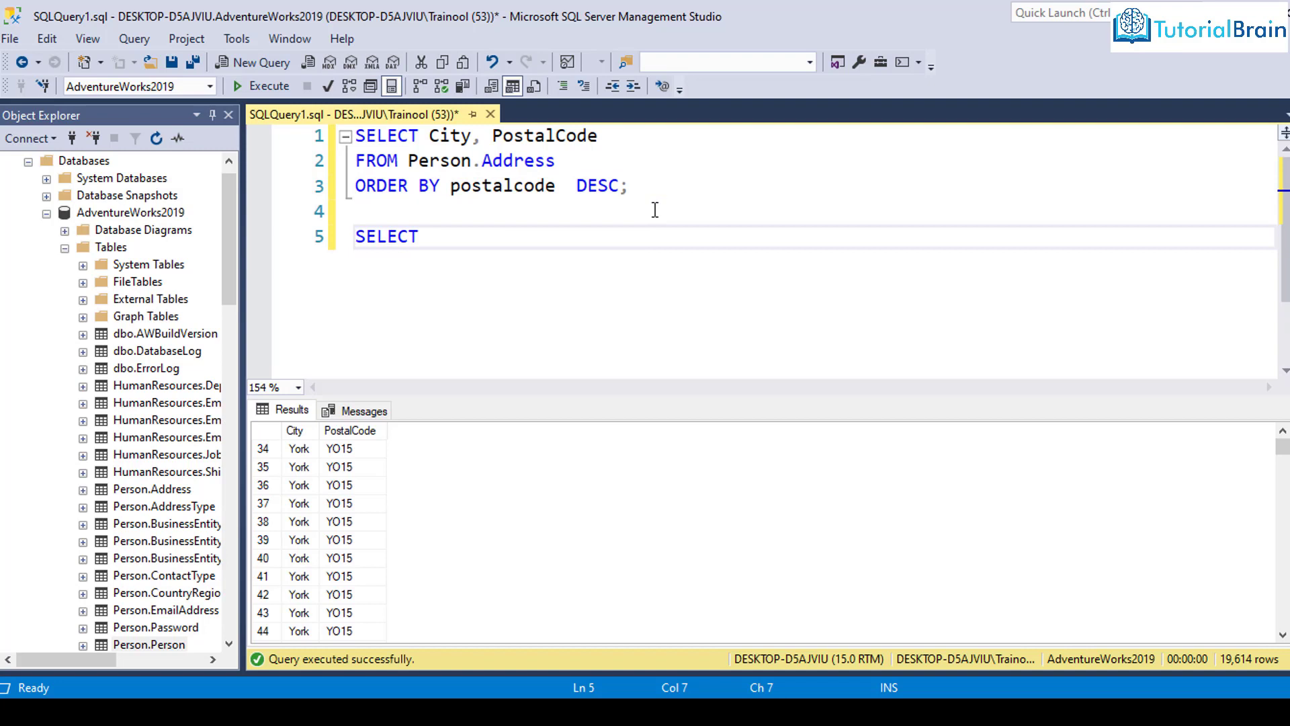
pyautogui.write('*')
pyautogui.press('Return')
pyautogui.write('F')
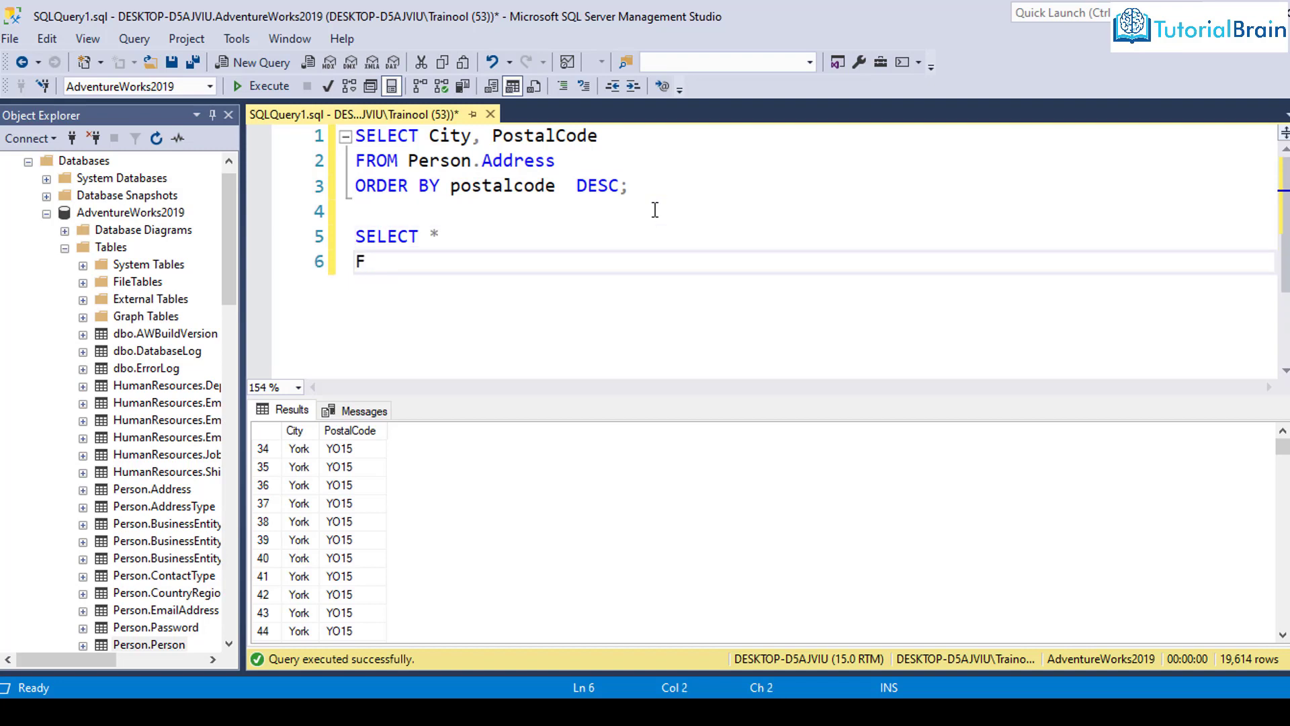
pyautogui.write('ROM Perso')
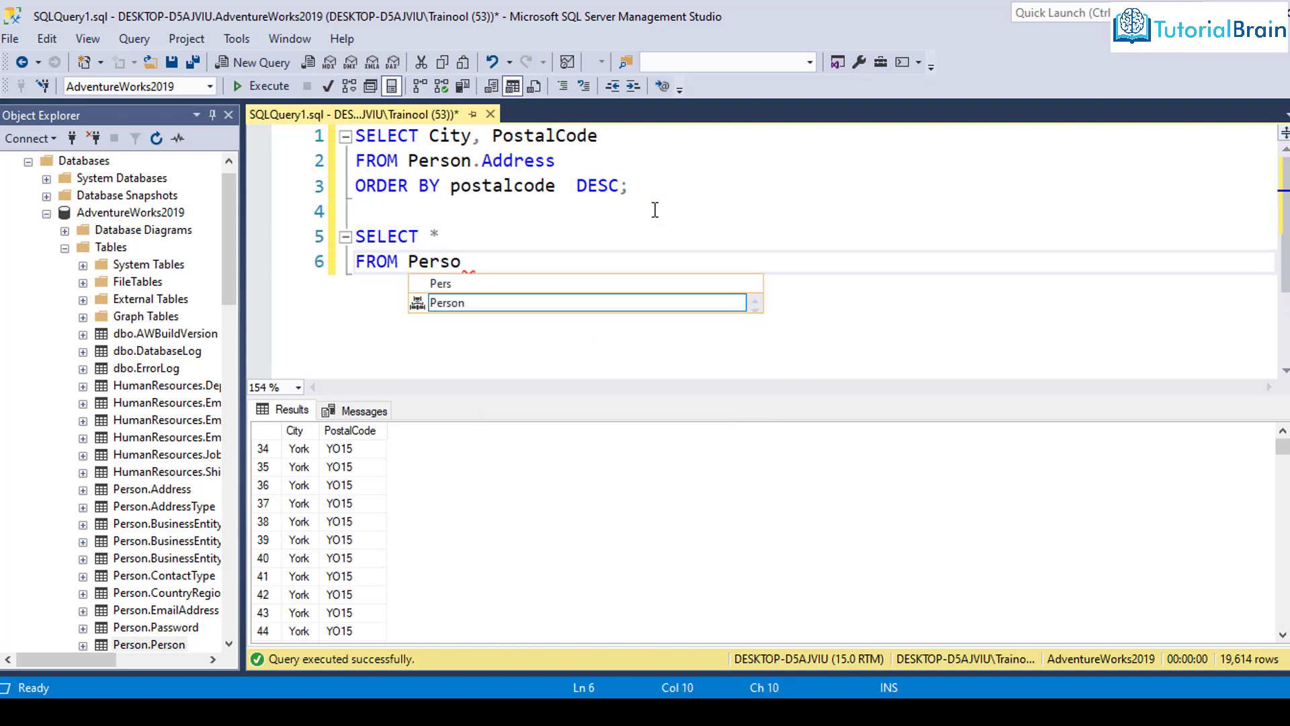
pyautogui.write('n.Addr')
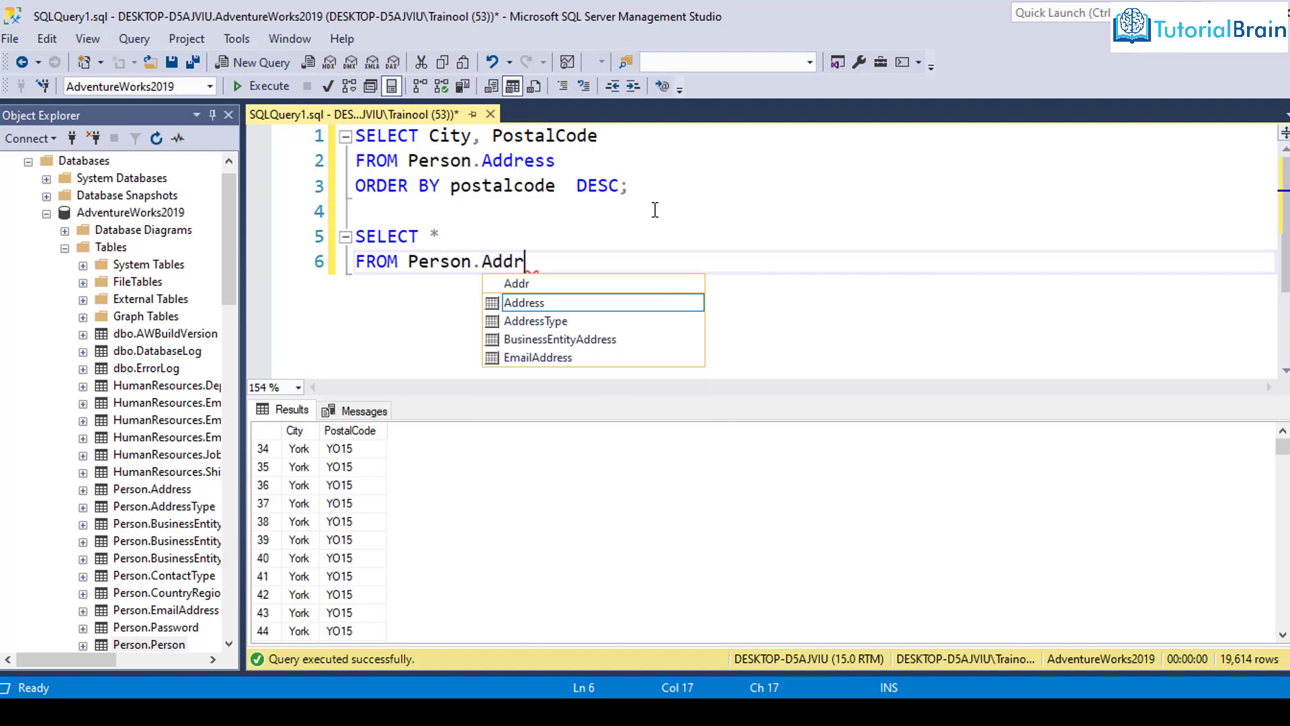
pyautogui.write('ess;')
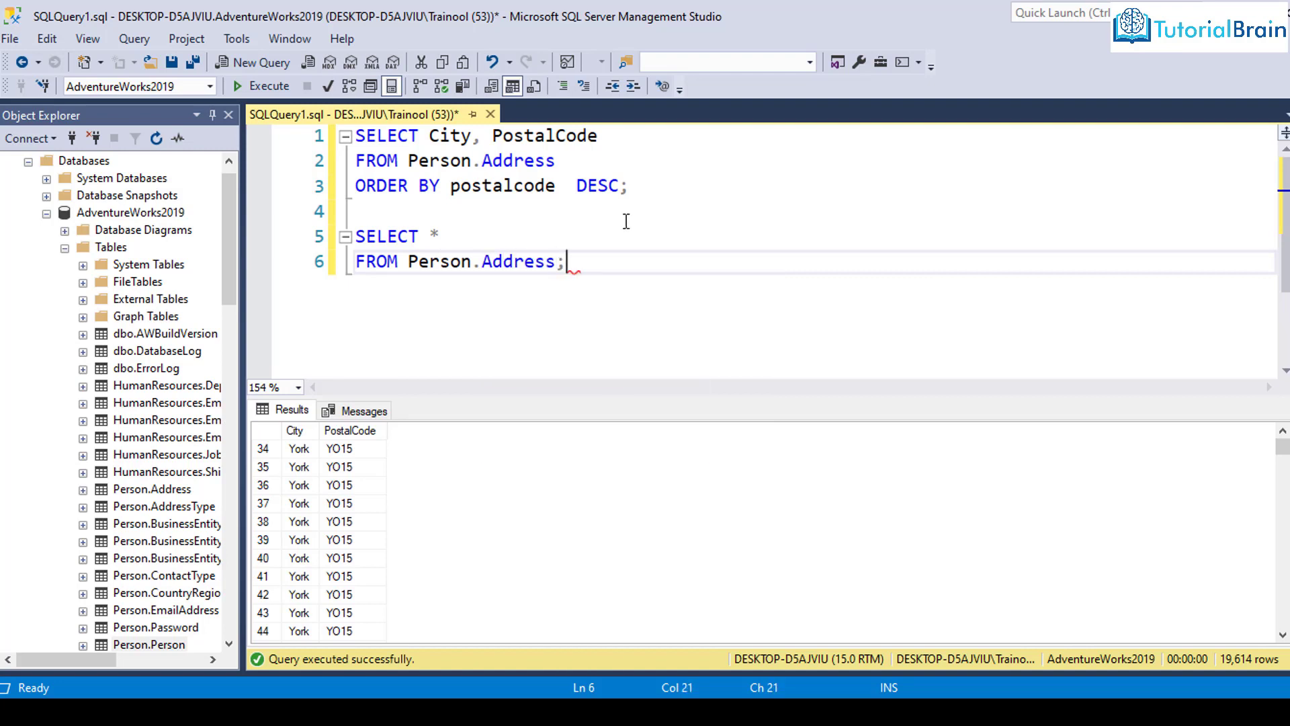
pyautogui.doubleClick(534, 264)
pyautogui.write('Pe')
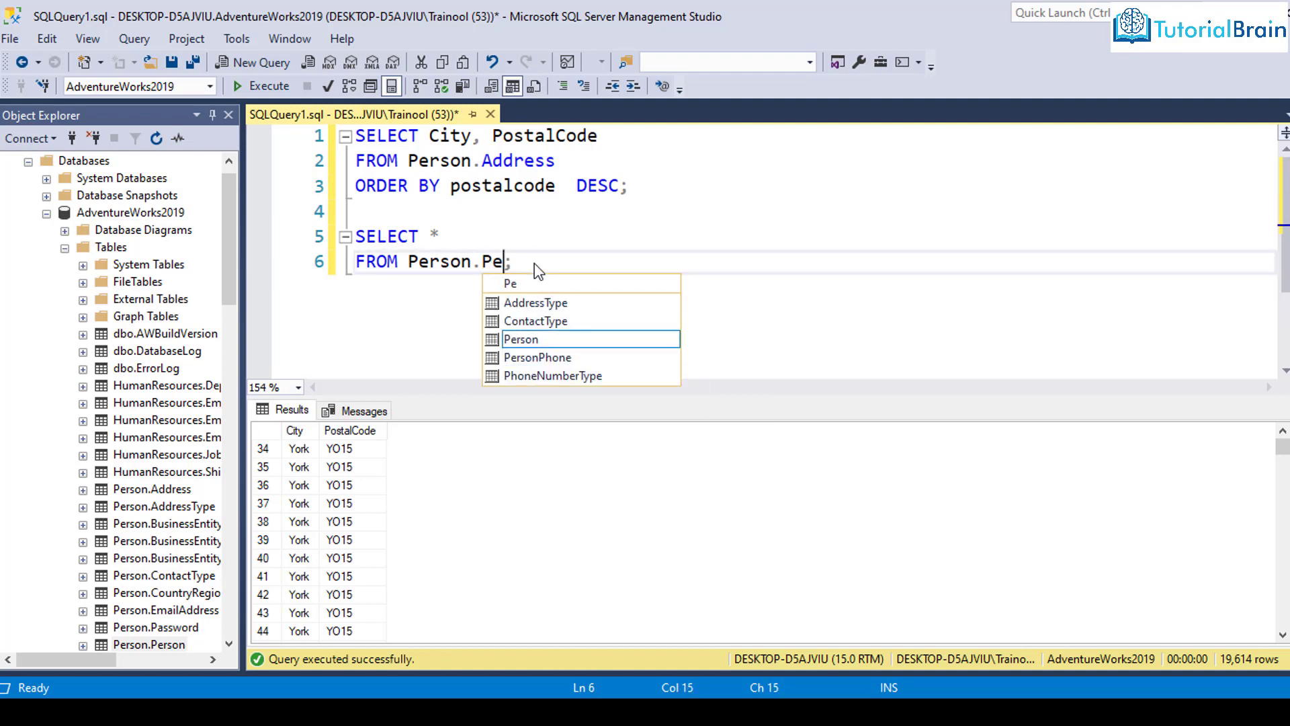
pyautogui.write('rson')
pyautogui.click(561, 236)
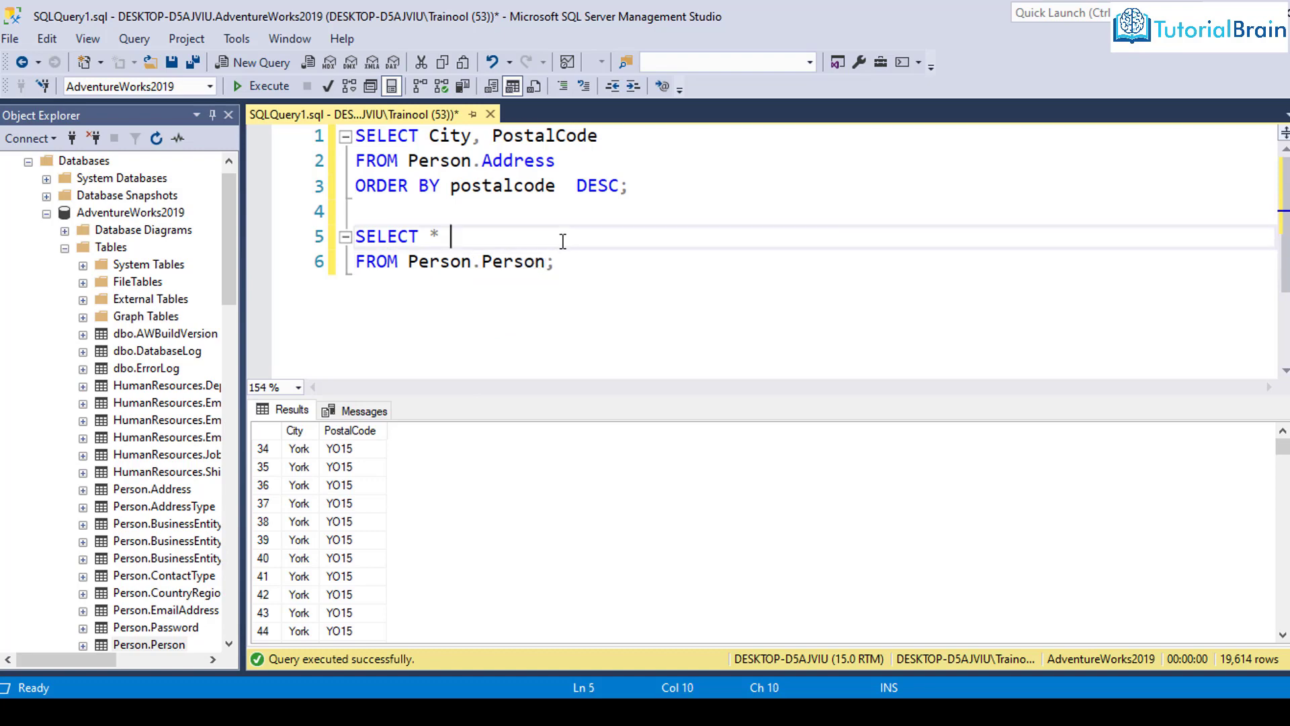
# - Run only the Person.Person query and inspect its FirstName and LastName values
pyautogui.moveTo(557, 262); pyautogui.dragTo(354, 234)
pyautogui.click(269, 86)
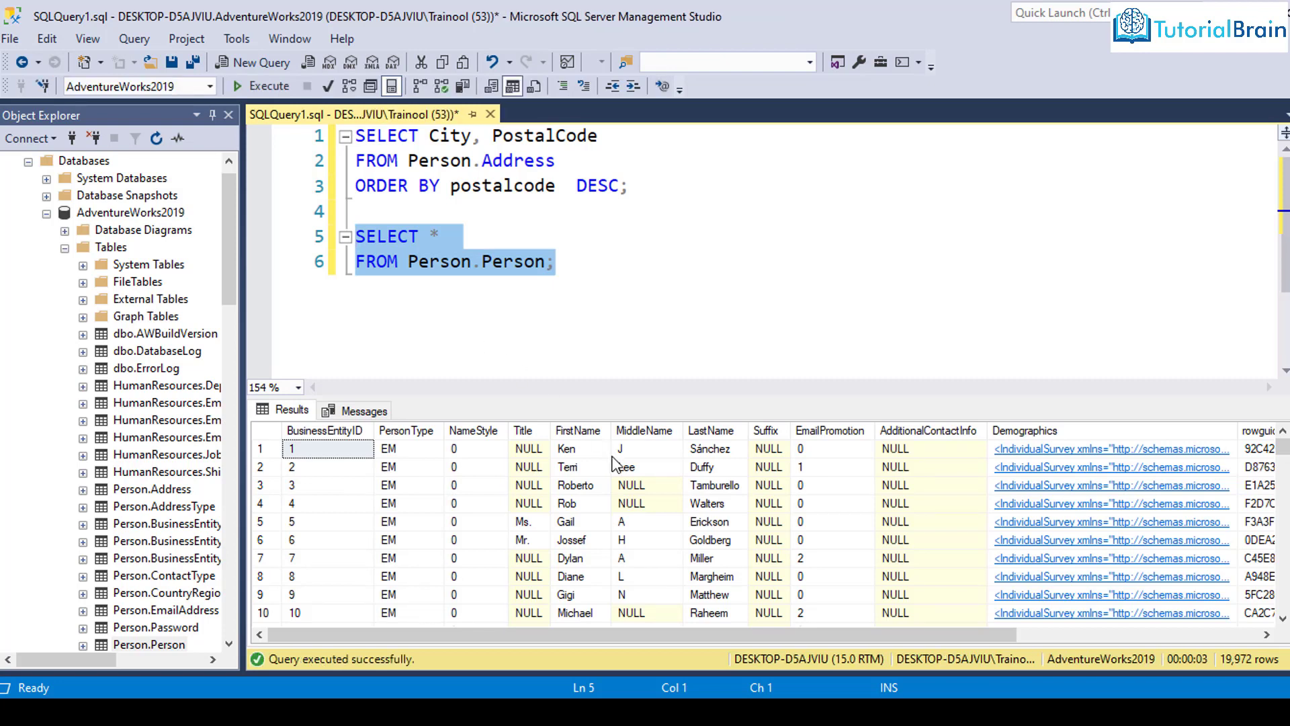
pyautogui.click(577, 448)
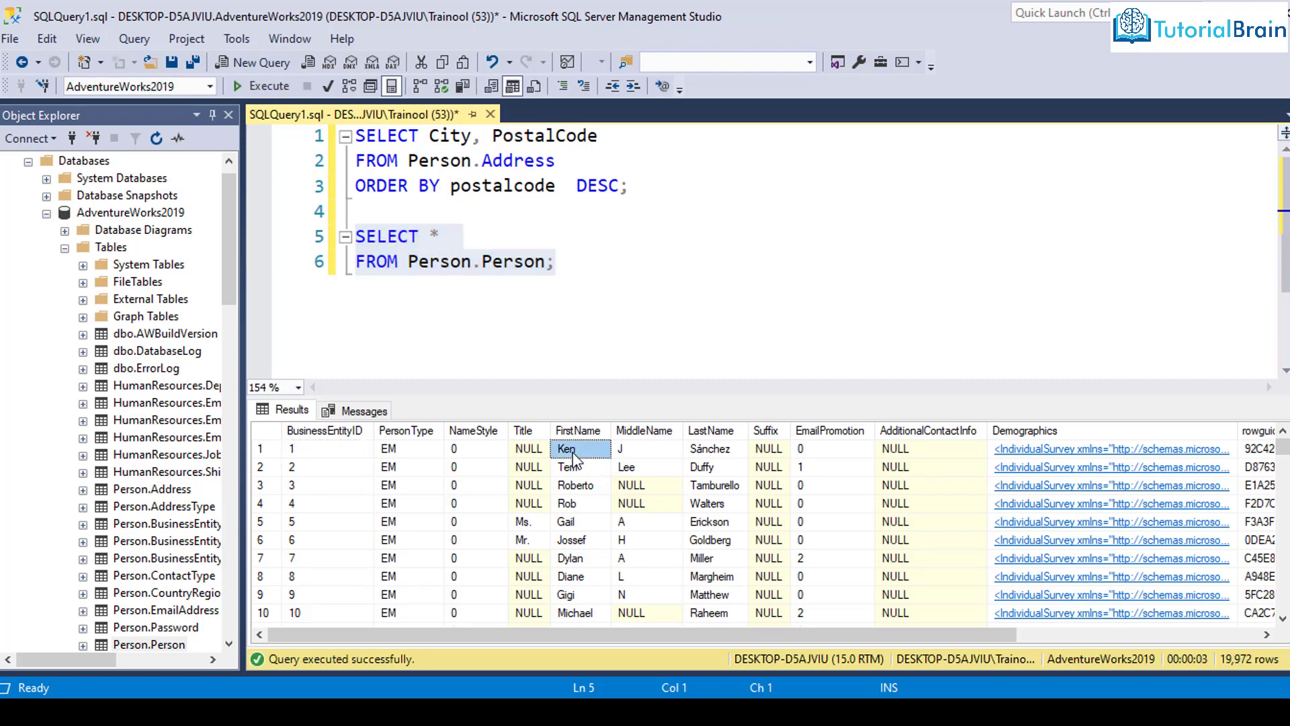
pyautogui.click(709, 448)
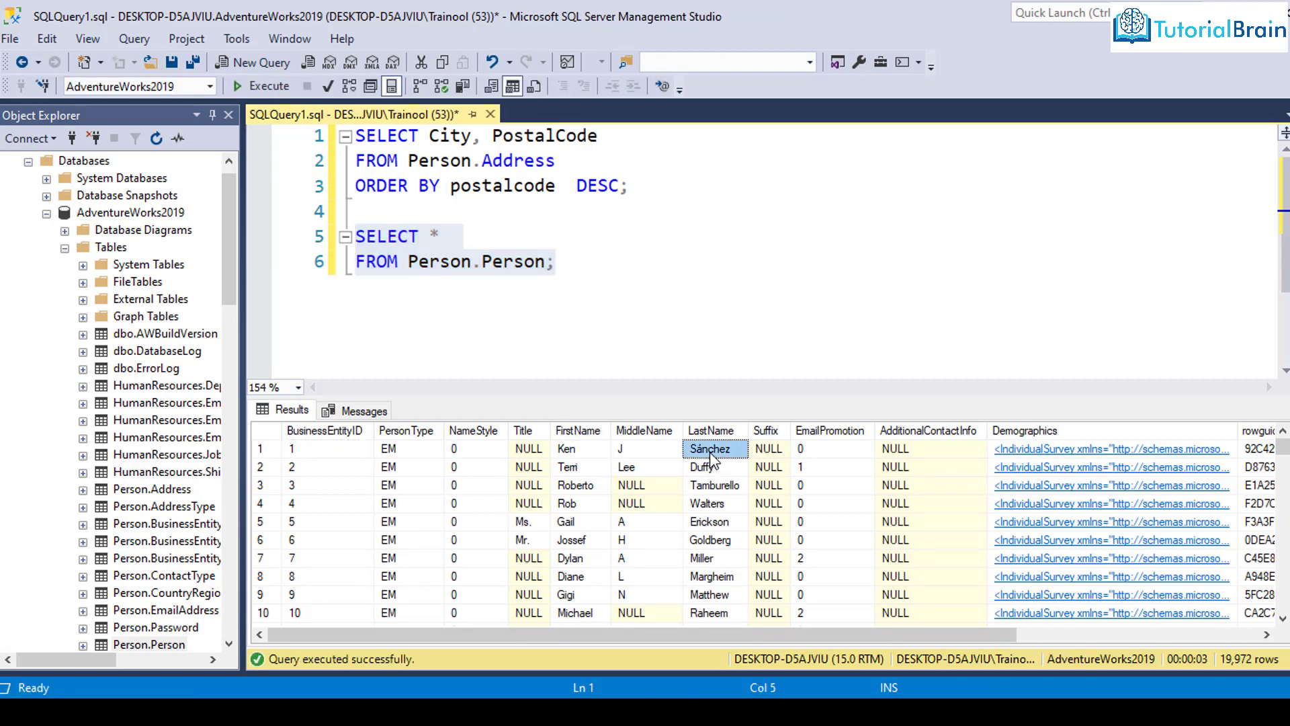
pyautogui.click(441, 237)
# - Replace * with FirstName, LastNAme, MiddleName and add a new line after FROM Person.Person
pyautogui.press('BackSpace')
pyautogui.write('First')
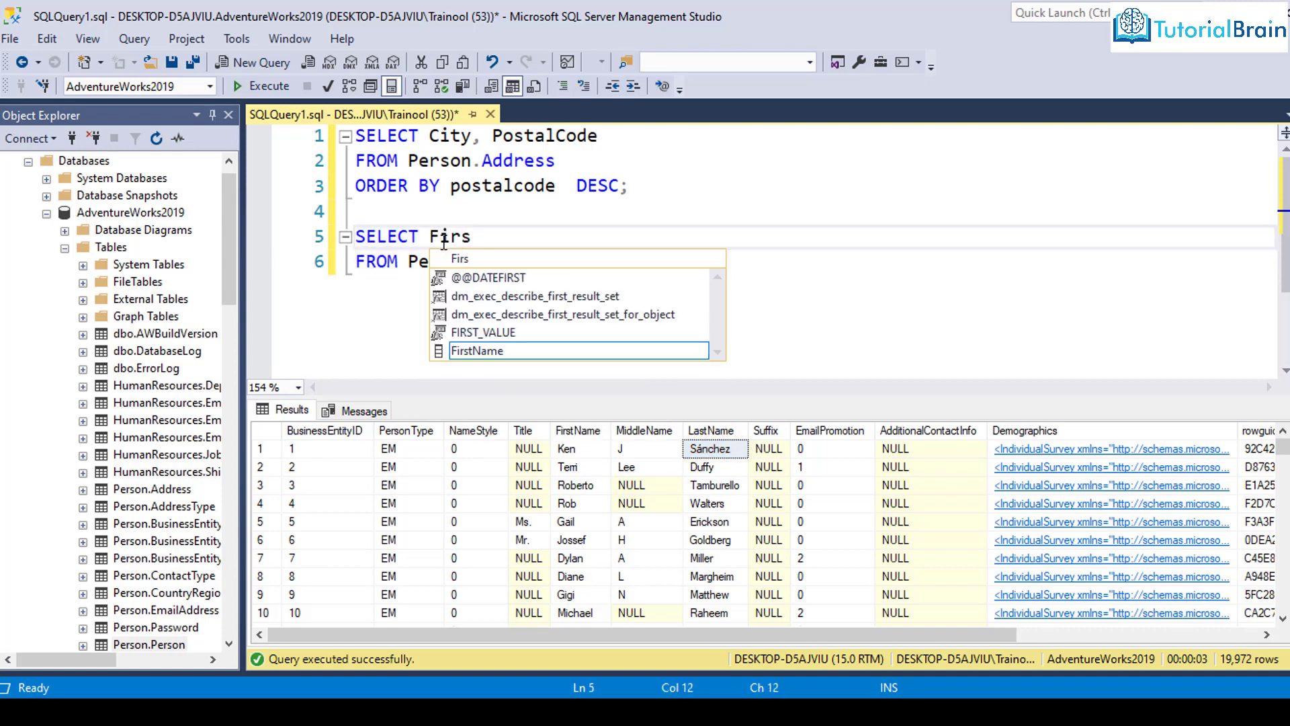
pyautogui.write('Name, ')
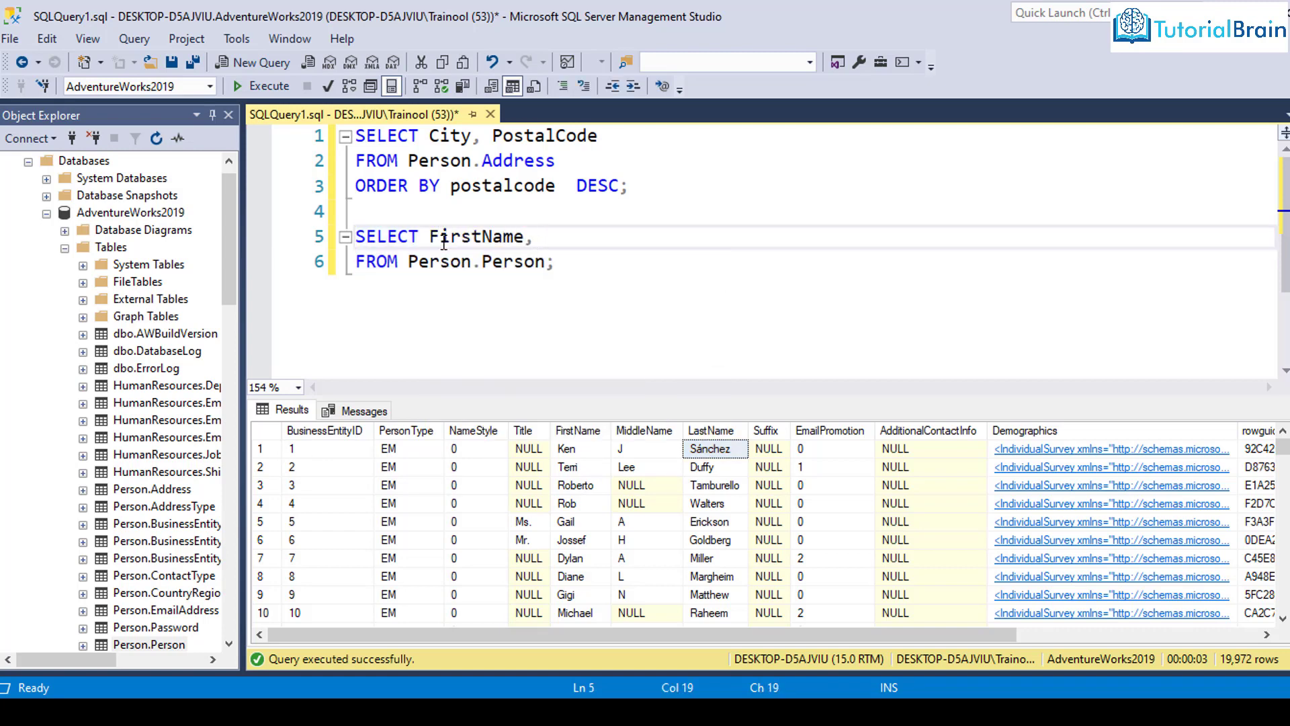
pyautogui.write('LastNAme')
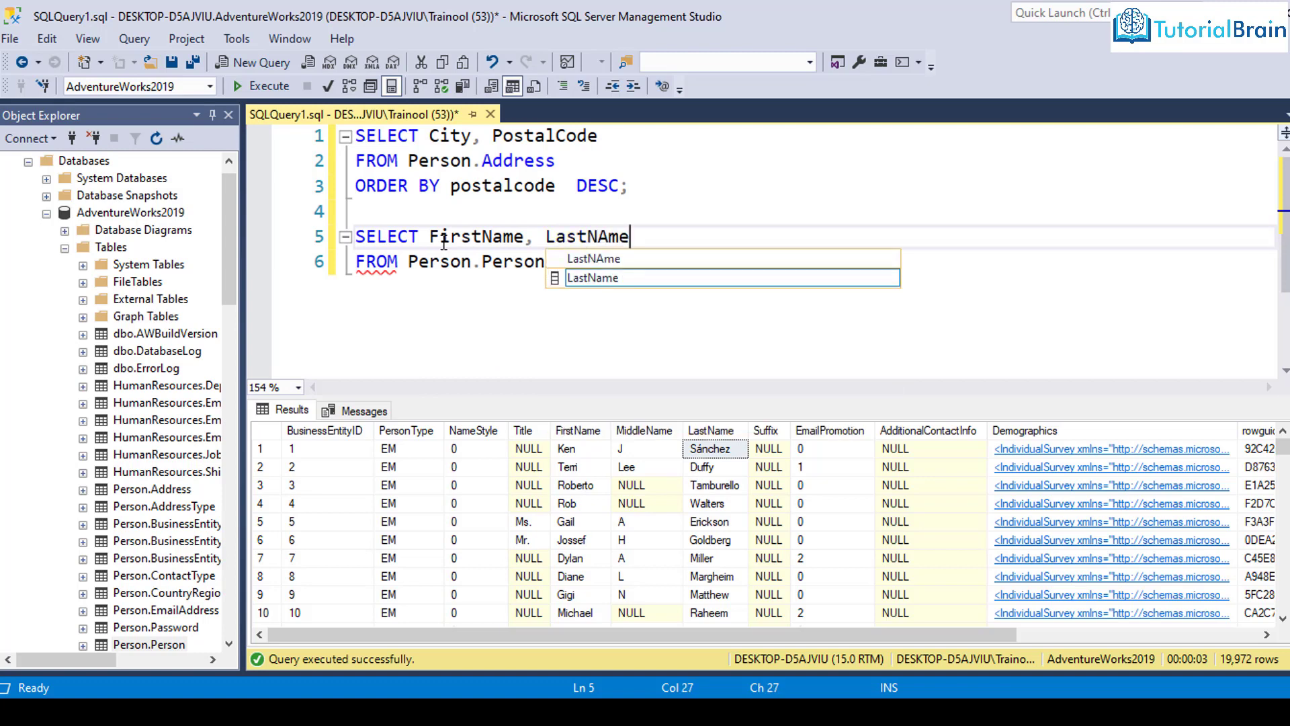
pyautogui.write(',')
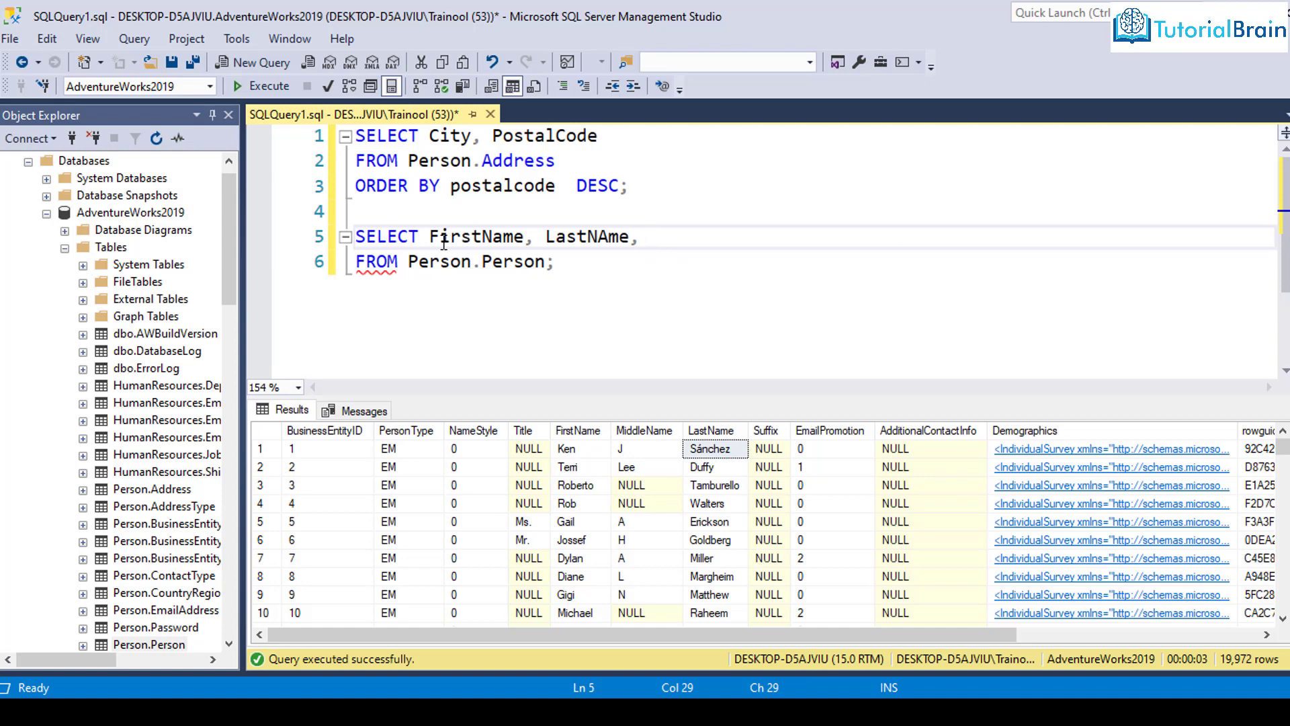
pyautogui.moveTo(431, 238); pyautogui.dragTo(627, 239)
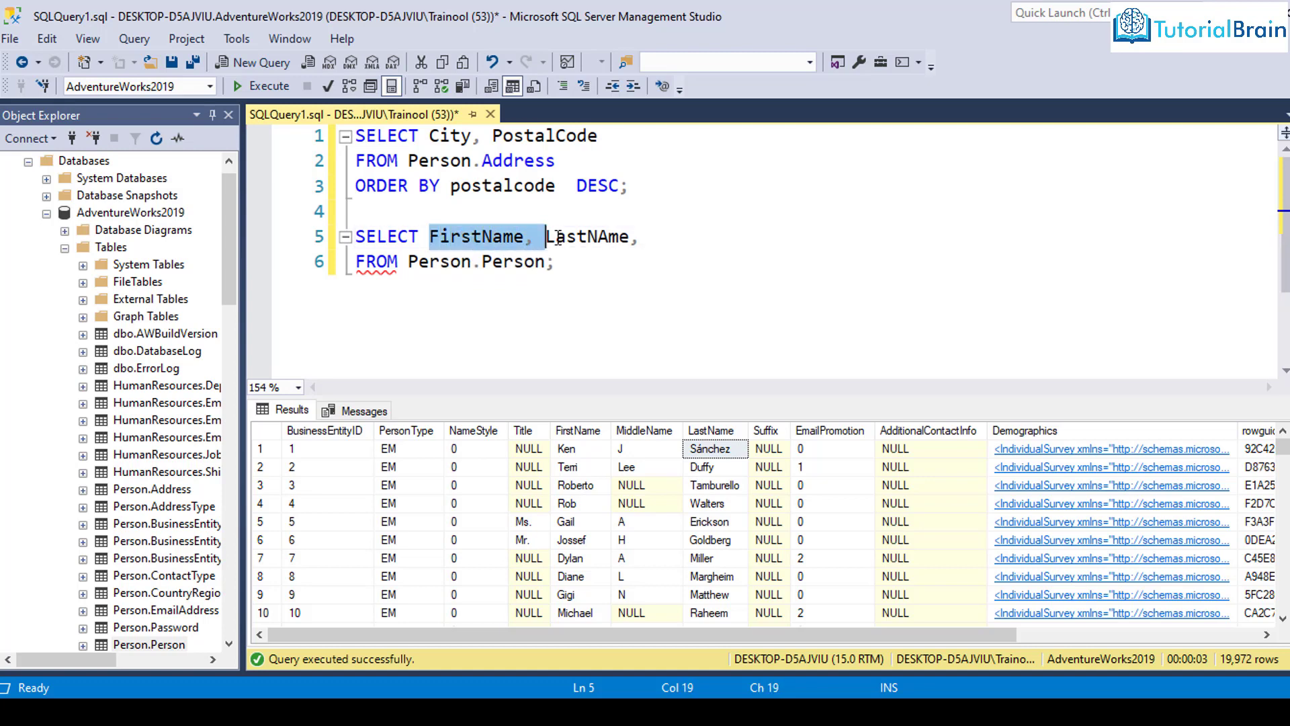
pyautogui.click(641, 237)
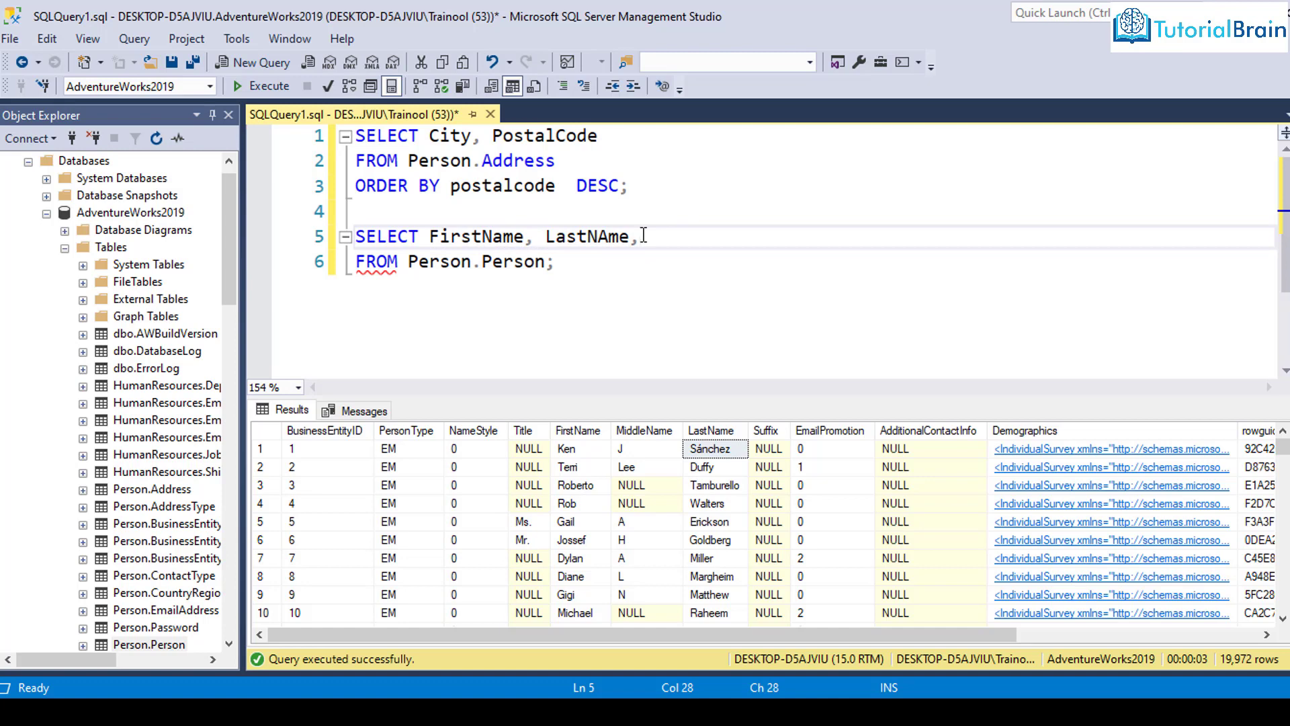
pyautogui.write(' MiddleName')
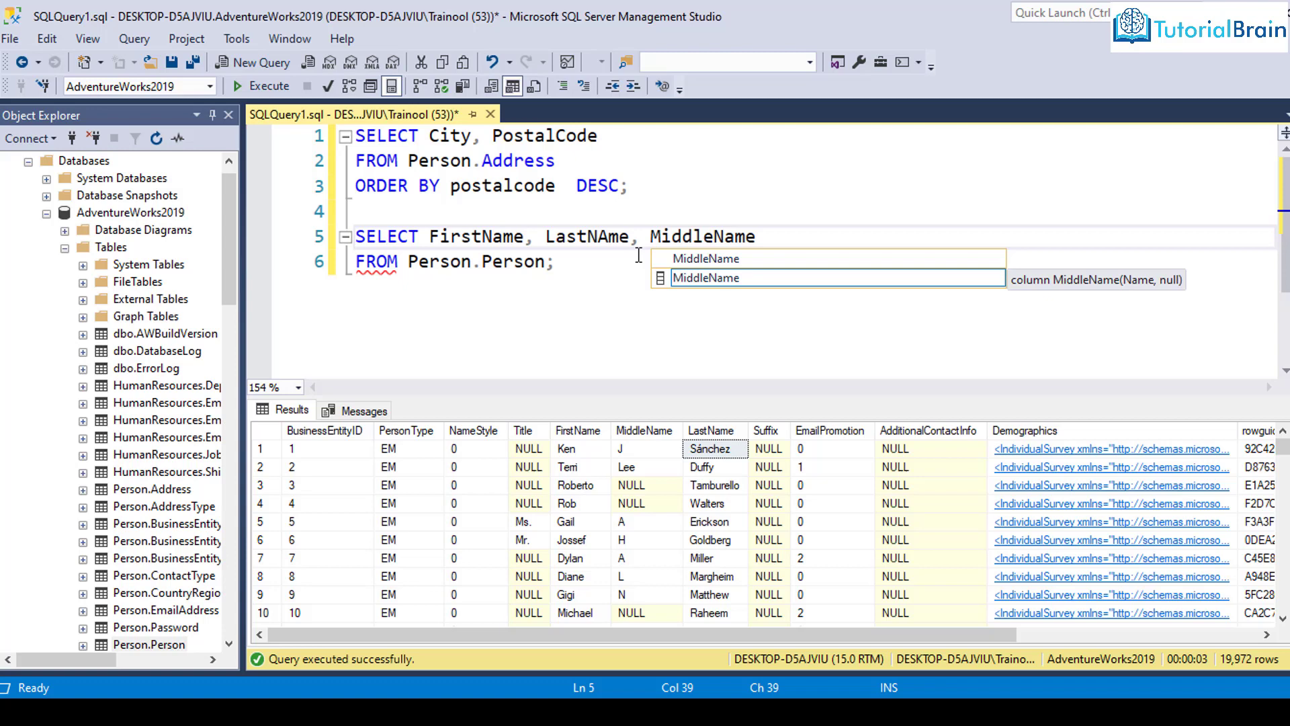
pyautogui.click(551, 261)
pyautogui.press('Return')
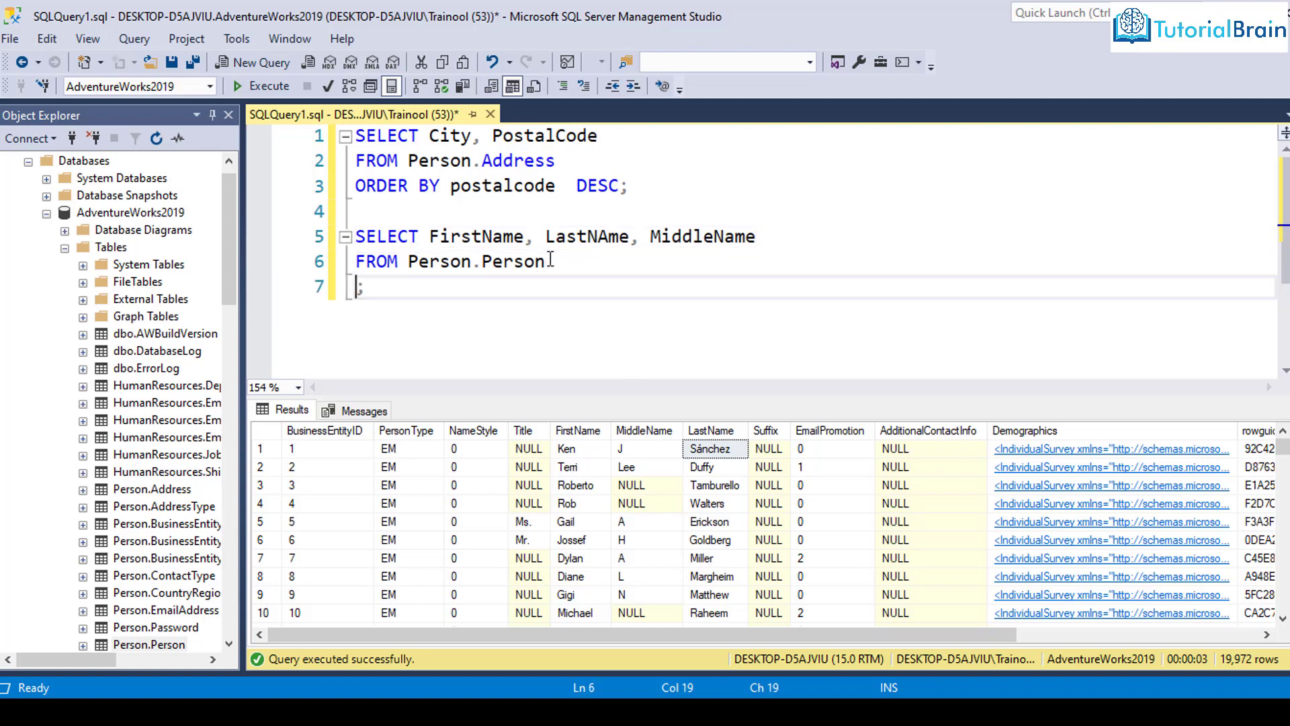
pyautogui.write('WHERE')
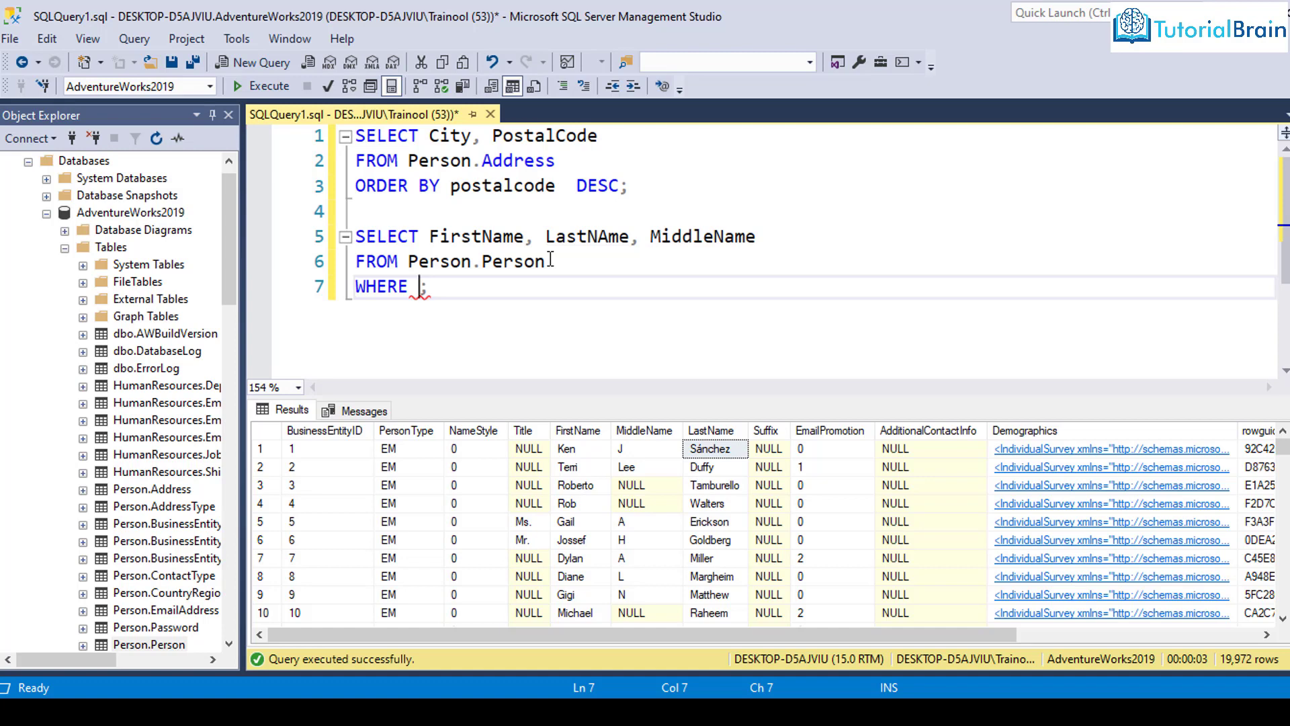
pyautogui.write(' MiddleNam')
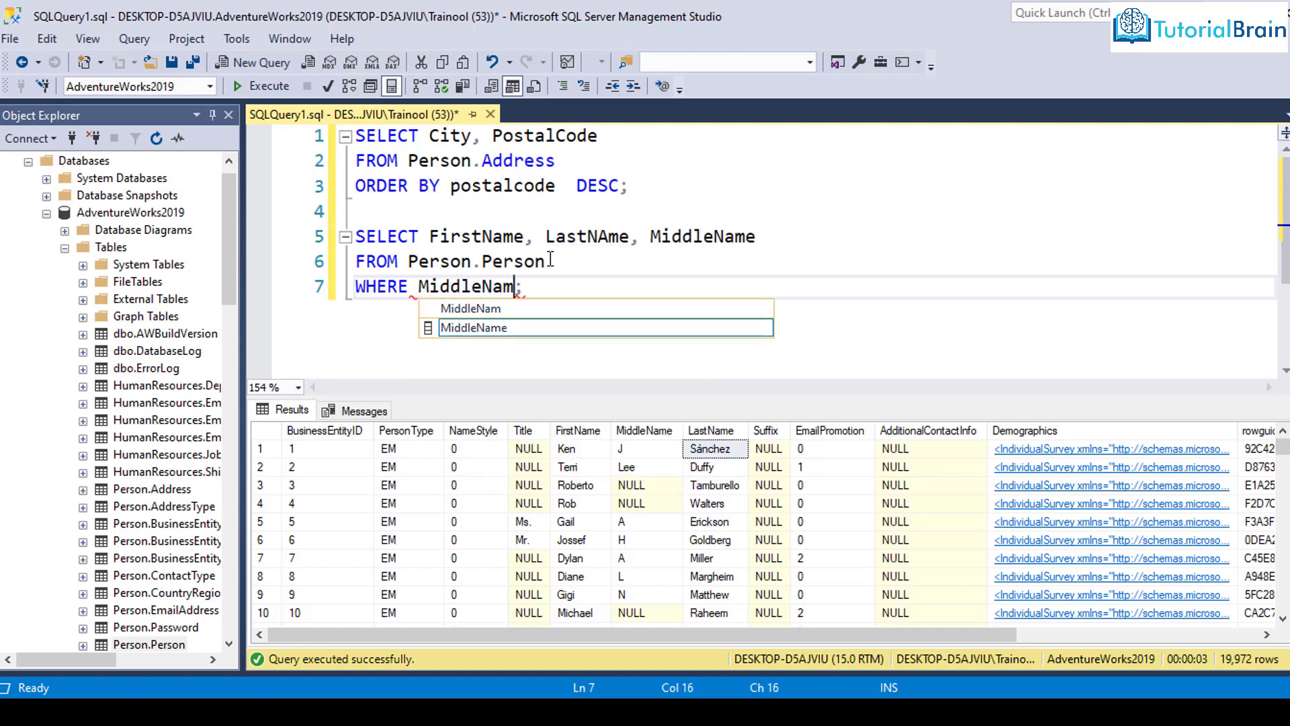
pyautogui.write('e IS NN')
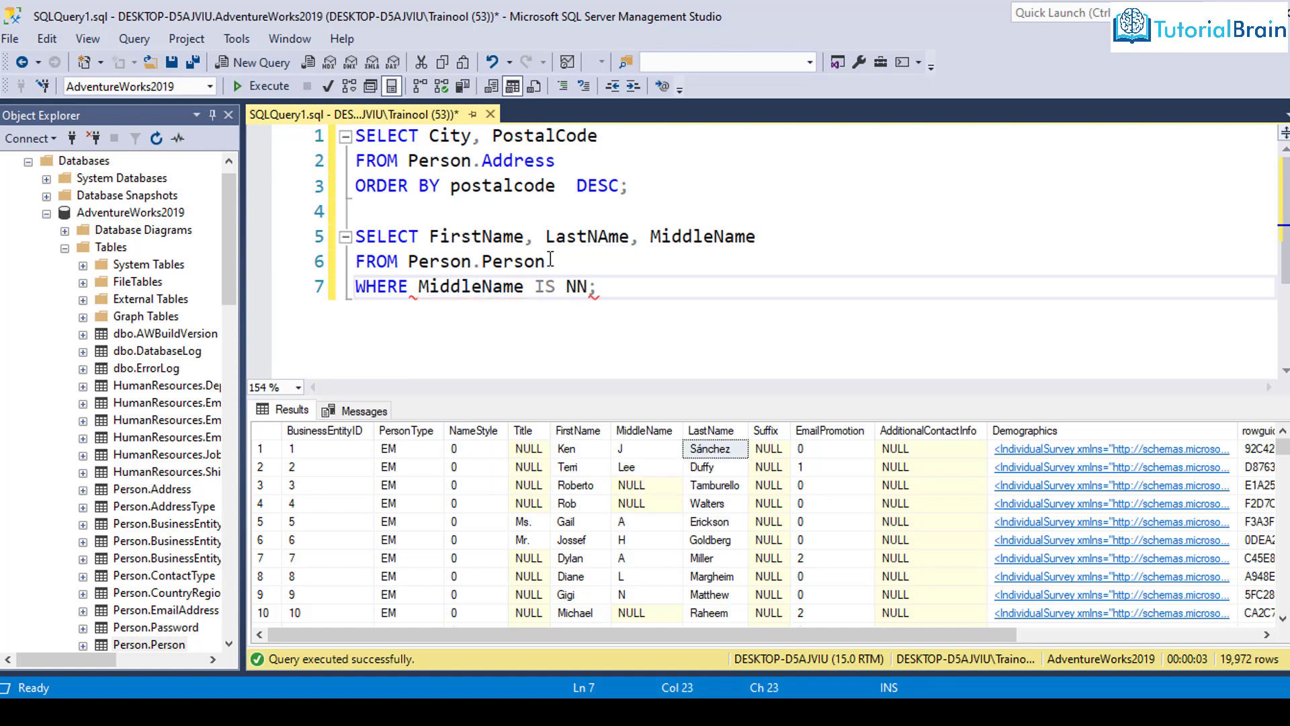
# - Type WHERE MiddleName IS NOT NULL, fixing a typo, then start a new line
pyautogui.press('BackSpace')
pyautogui.write('OT NU')
pyautogui.write('LL')
pyautogui.press('Return')
pyautogui.write('OR;')
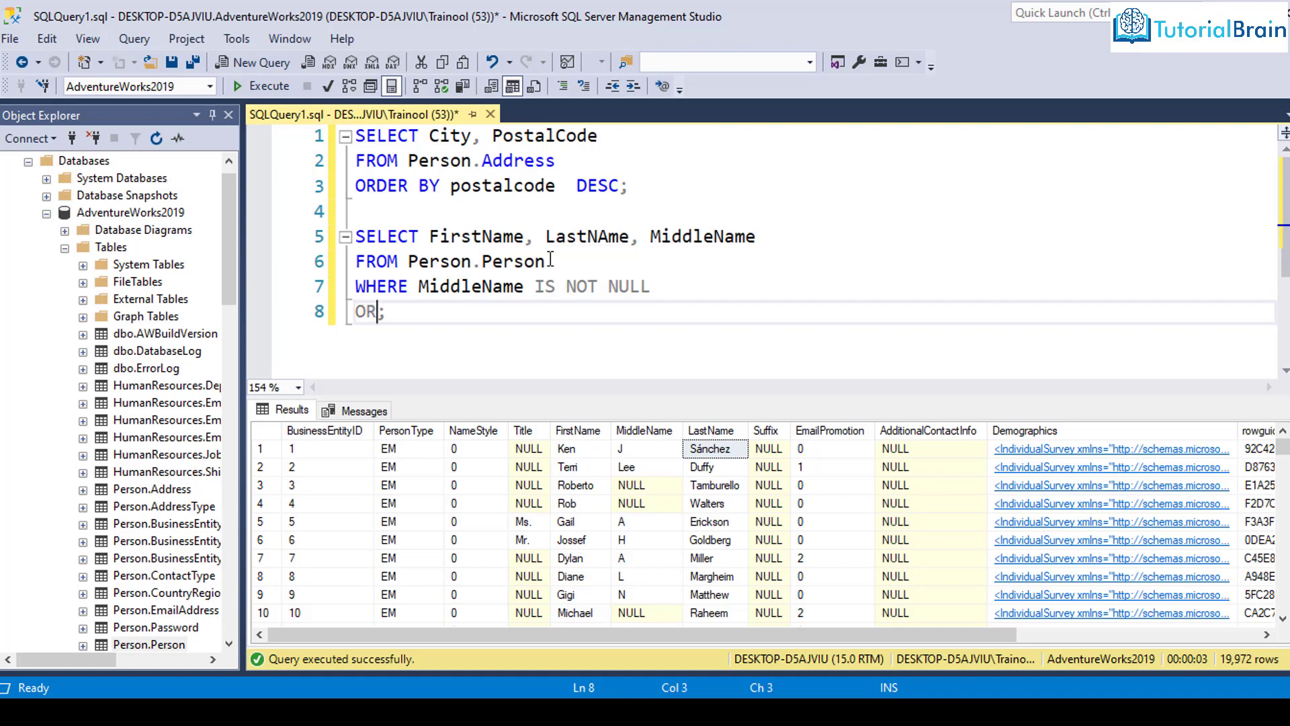
pyautogui.write('ORDER BY')
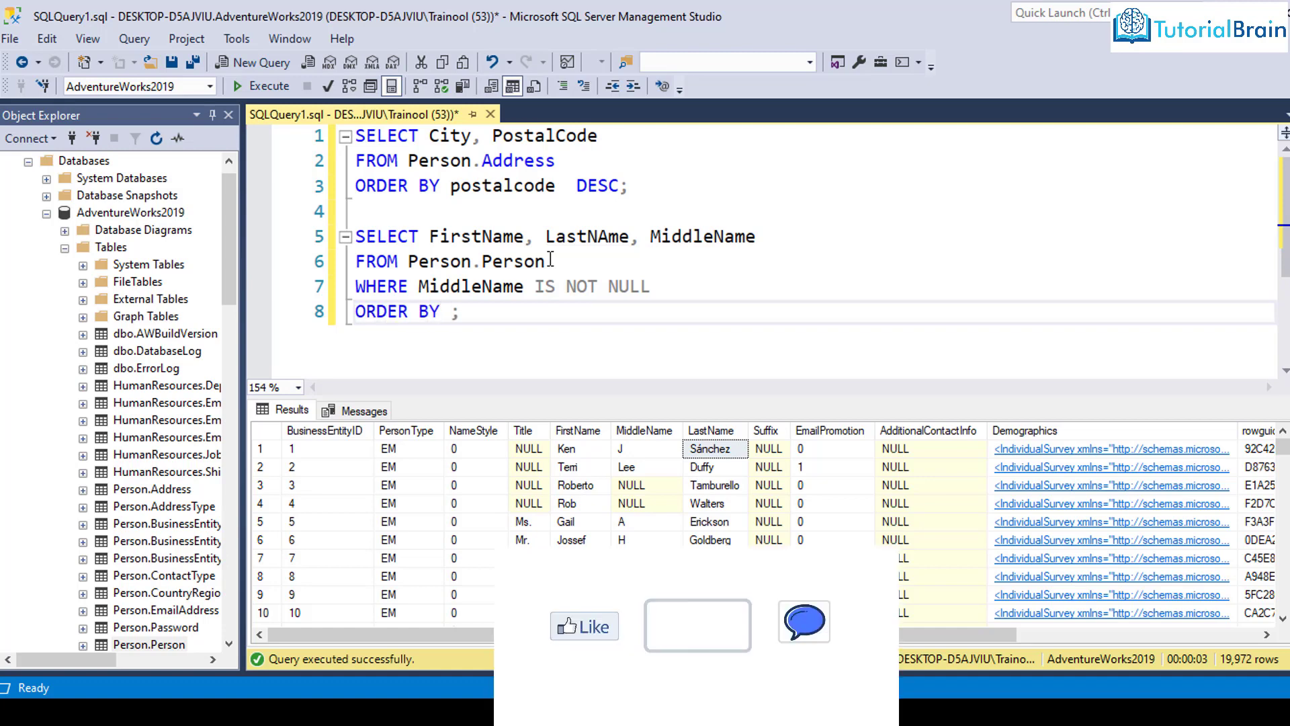
pyautogui.write(' First')
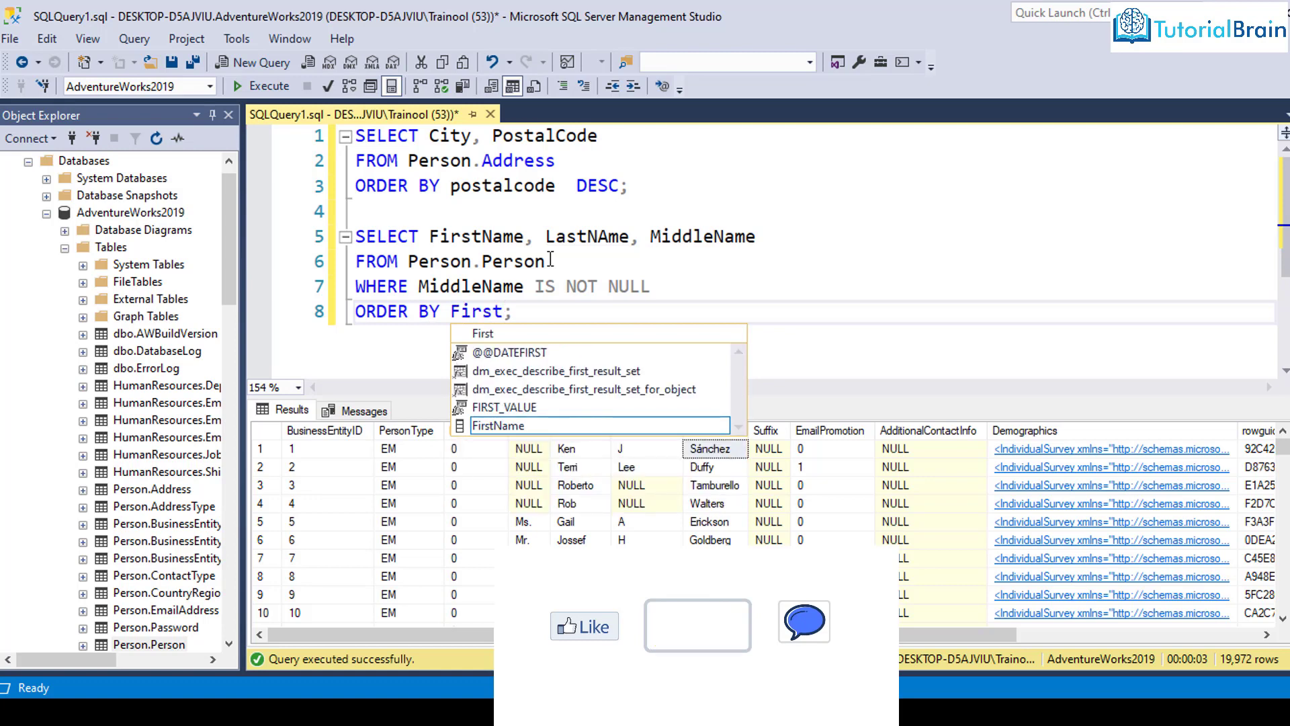
pyautogui.write('Name ')
pyautogui.write('DE')
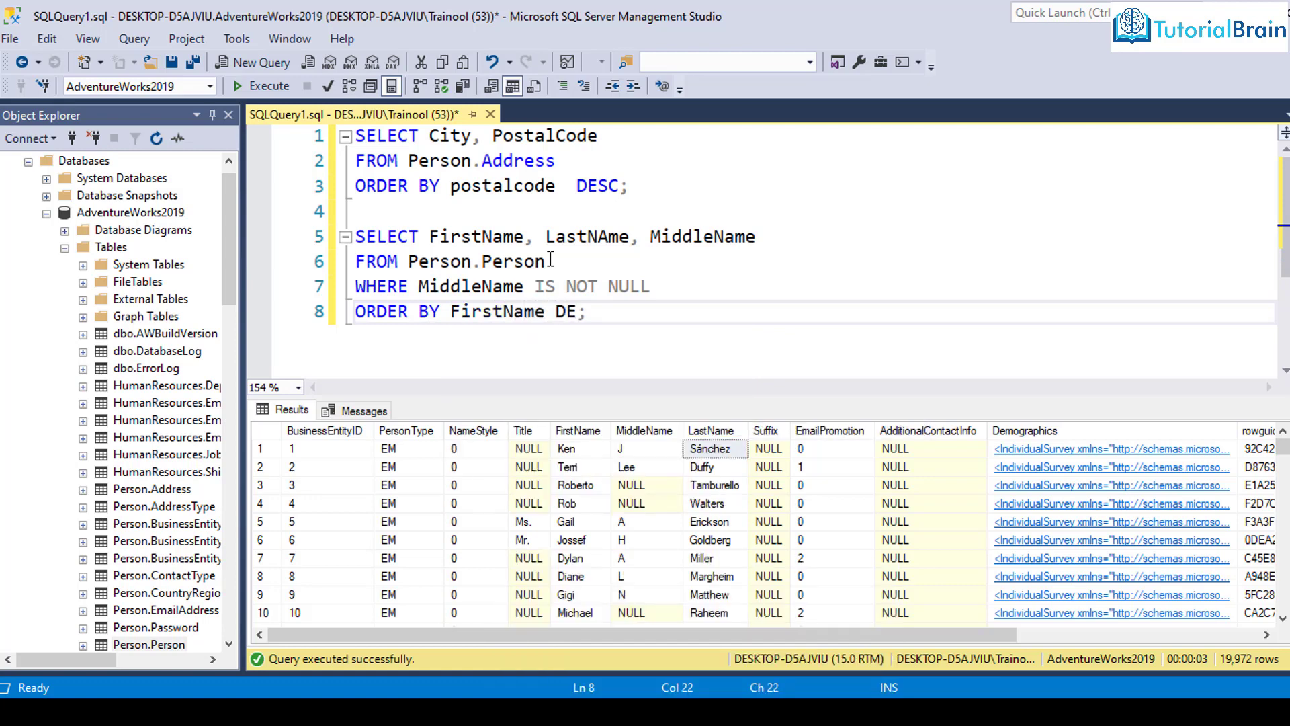
pyautogui.write('SC,')
pyautogui.write(' LastNa')
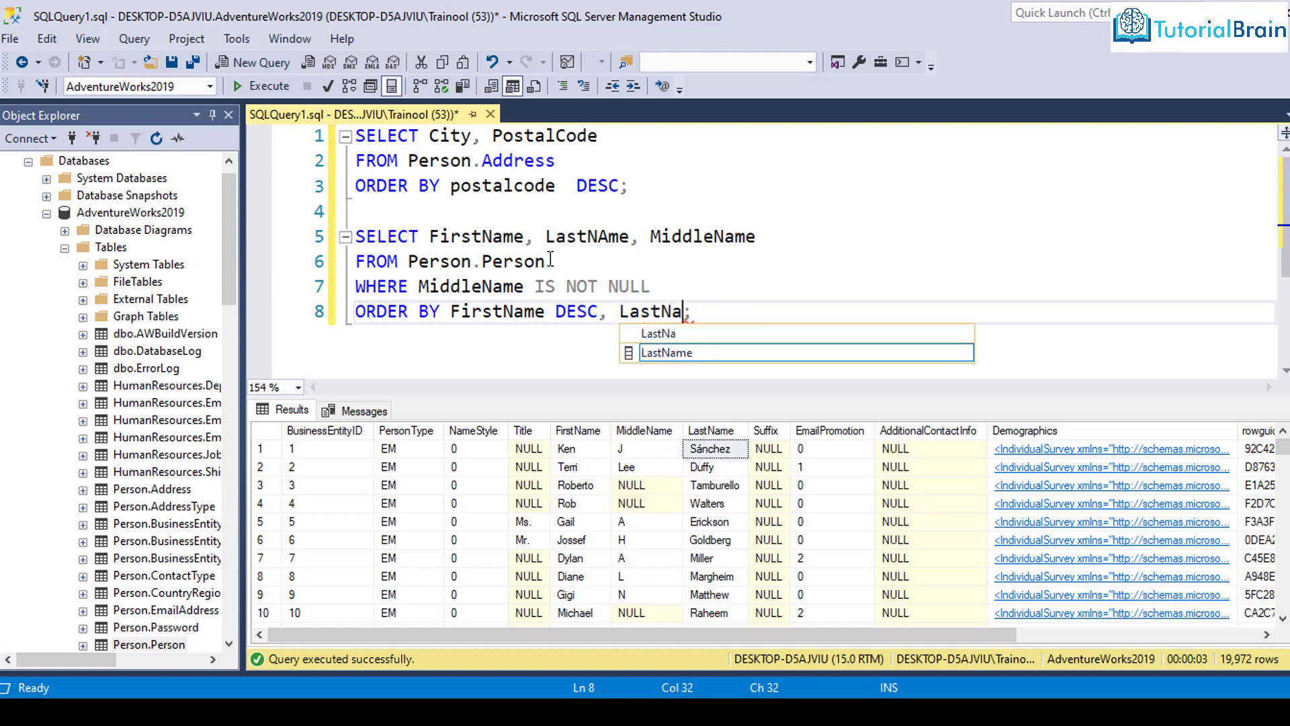
pyautogui.write('me Asc')
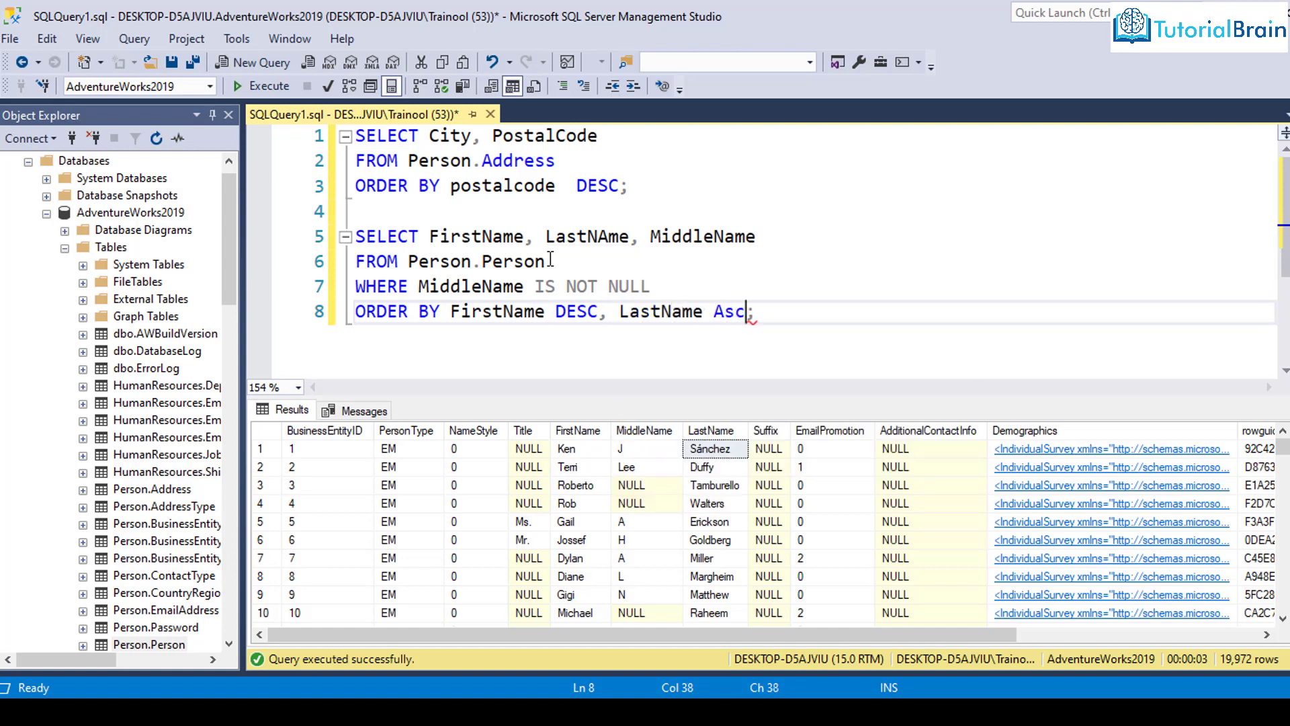
# - Finish ORDER BY FirstName DESC, LastName Asc, deleting Asc and restoring it with Ctrl+Z
pyautogui.doubleClick(729, 312)
pyautogui.press('Delete')
pyautogui.hotkey('ctrl', 'z')
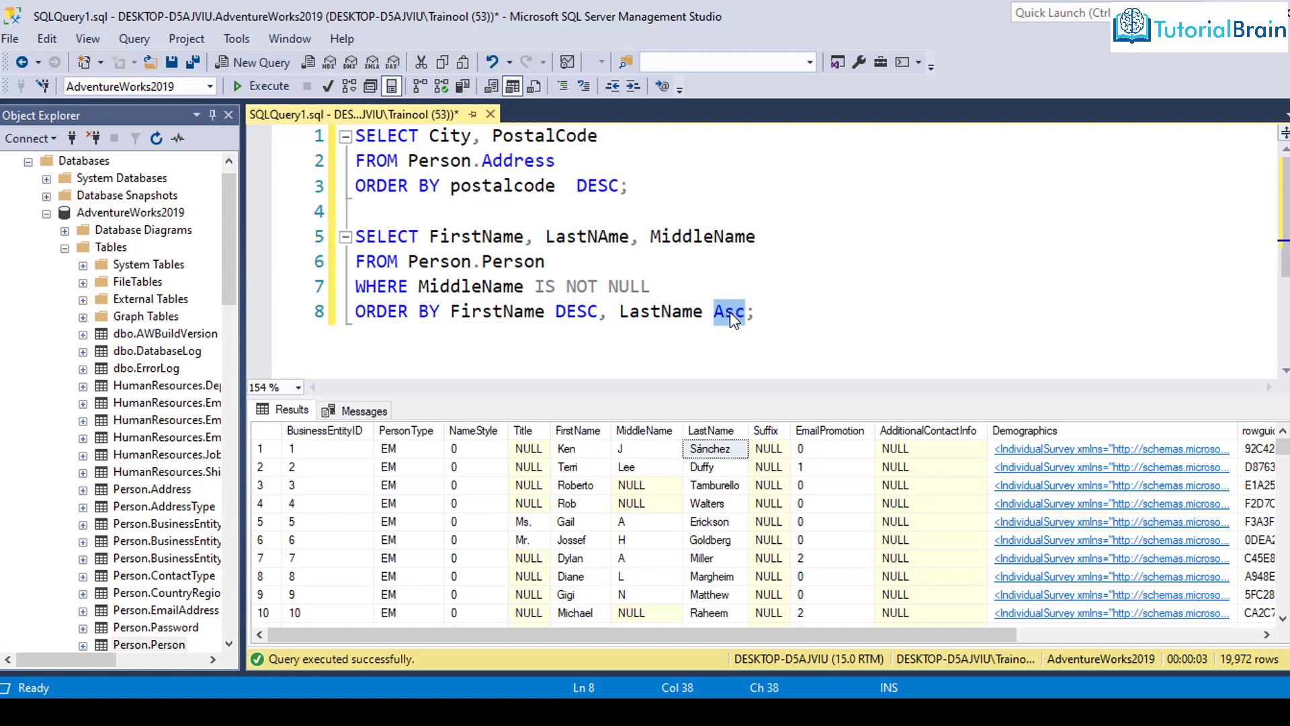
pyautogui.click(729, 311)
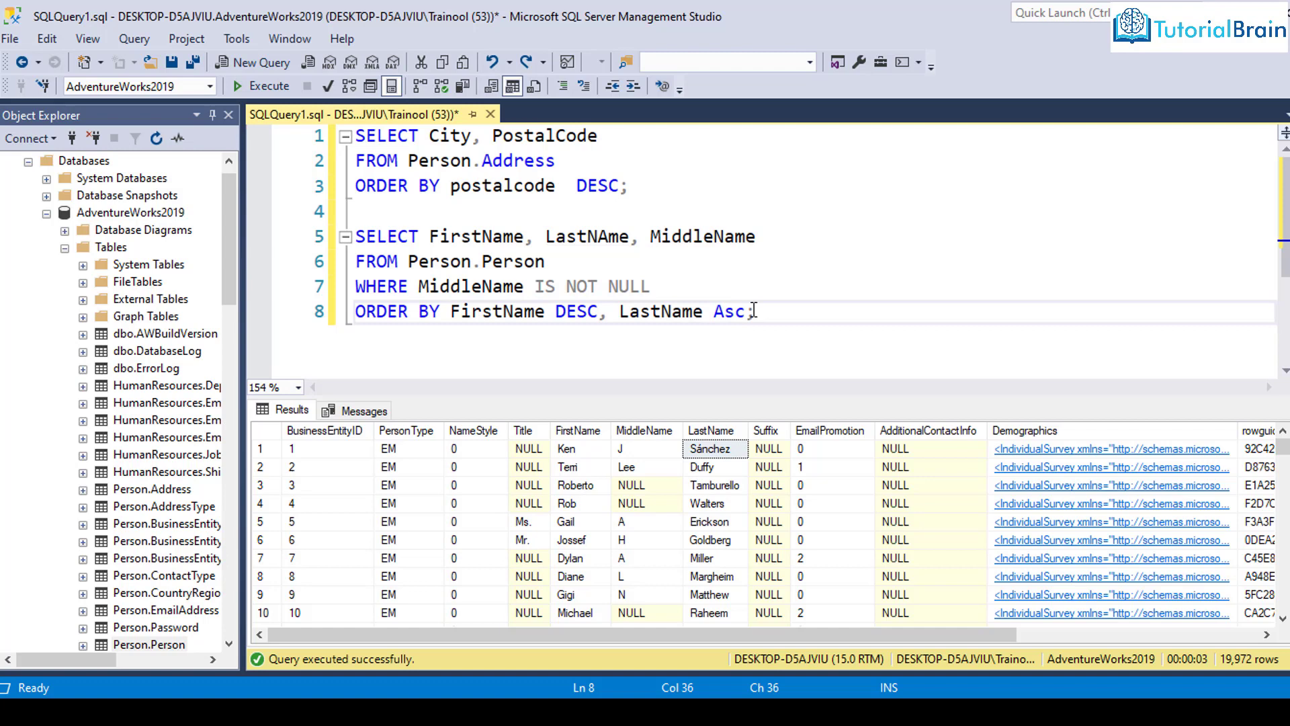
# - Run the selected query on lines 5–8, returning 11,473 rows with Zoe first
pyautogui.moveTo(758, 312); pyautogui.dragTo(338, 216)
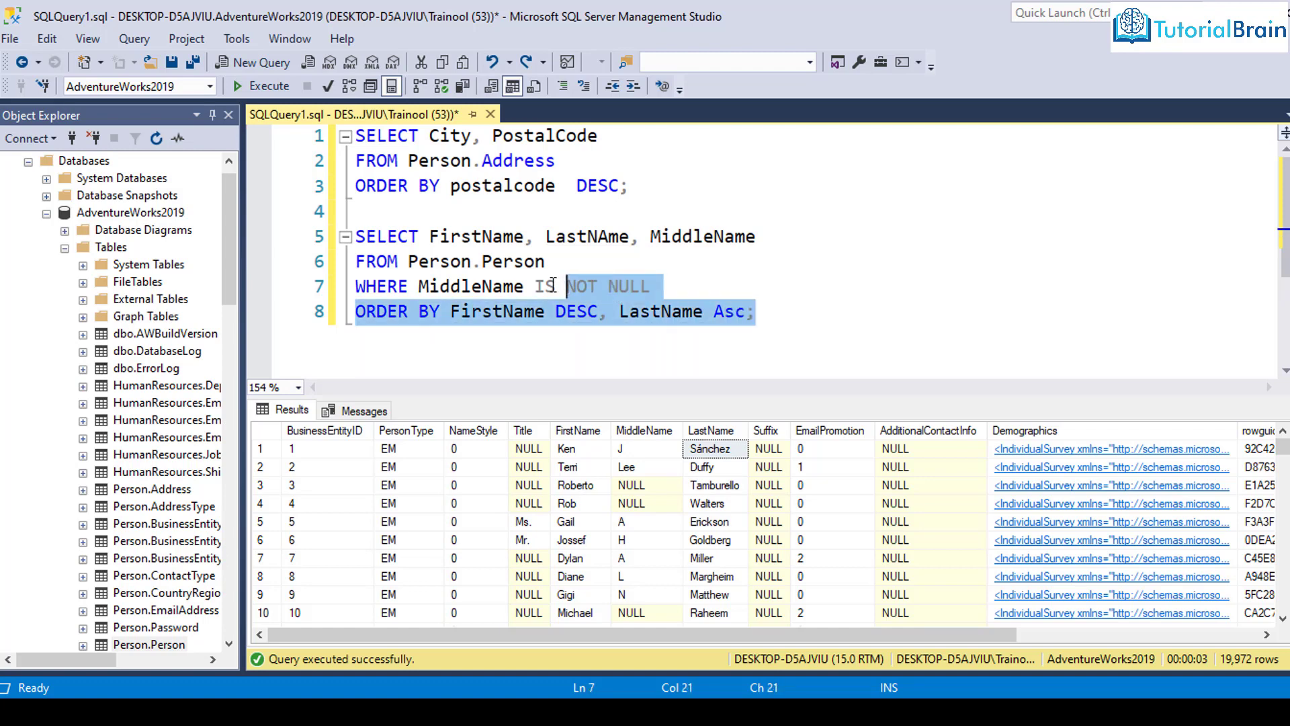
pyautogui.click(264, 85)
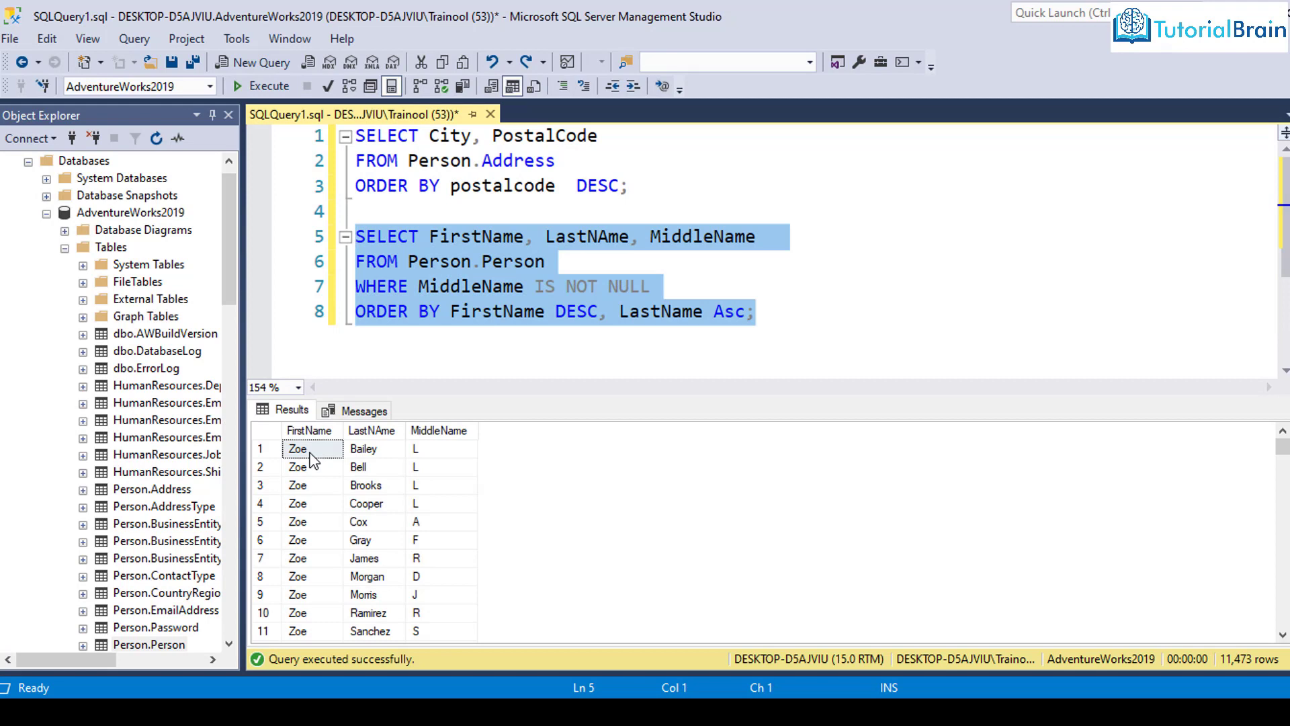
pyautogui.click(313, 449)
pyautogui.click(370, 450)
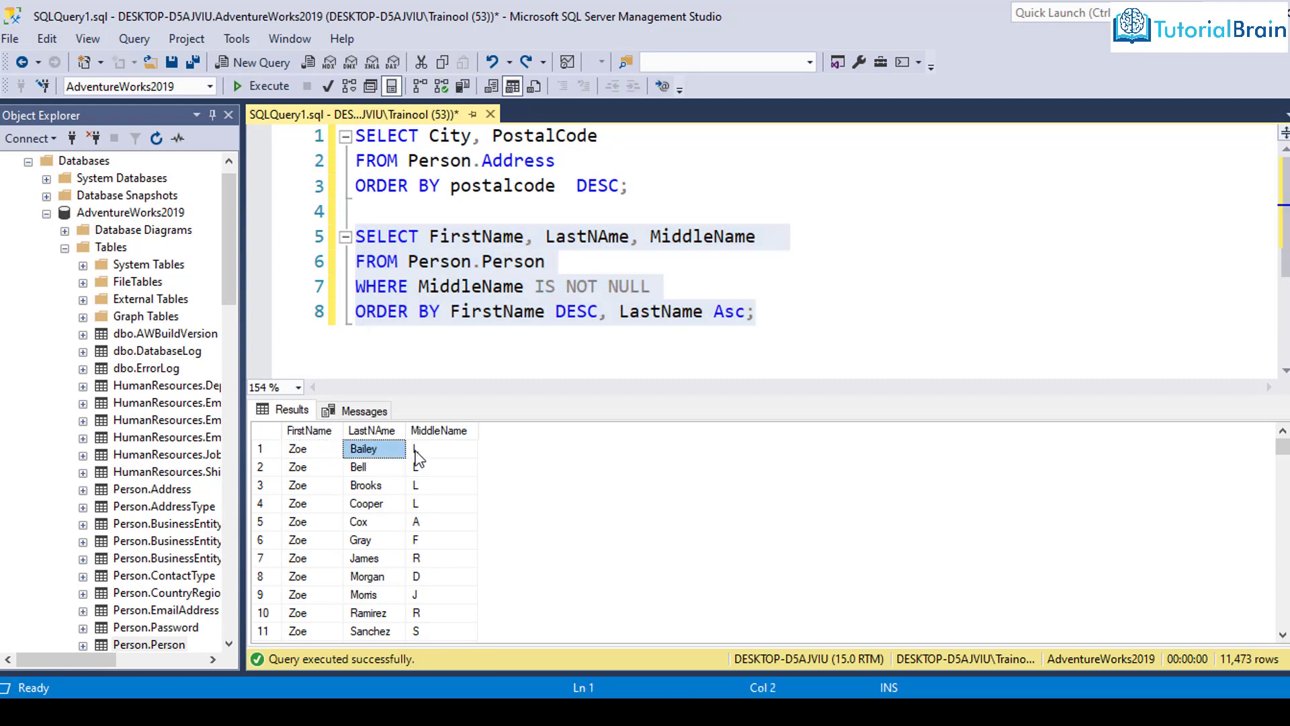
pyautogui.click(419, 451)
# - Check the results follow FirstName DESC, then LastName ascending: Zoe with Bailey, then Bell
pyautogui.click(472, 312)
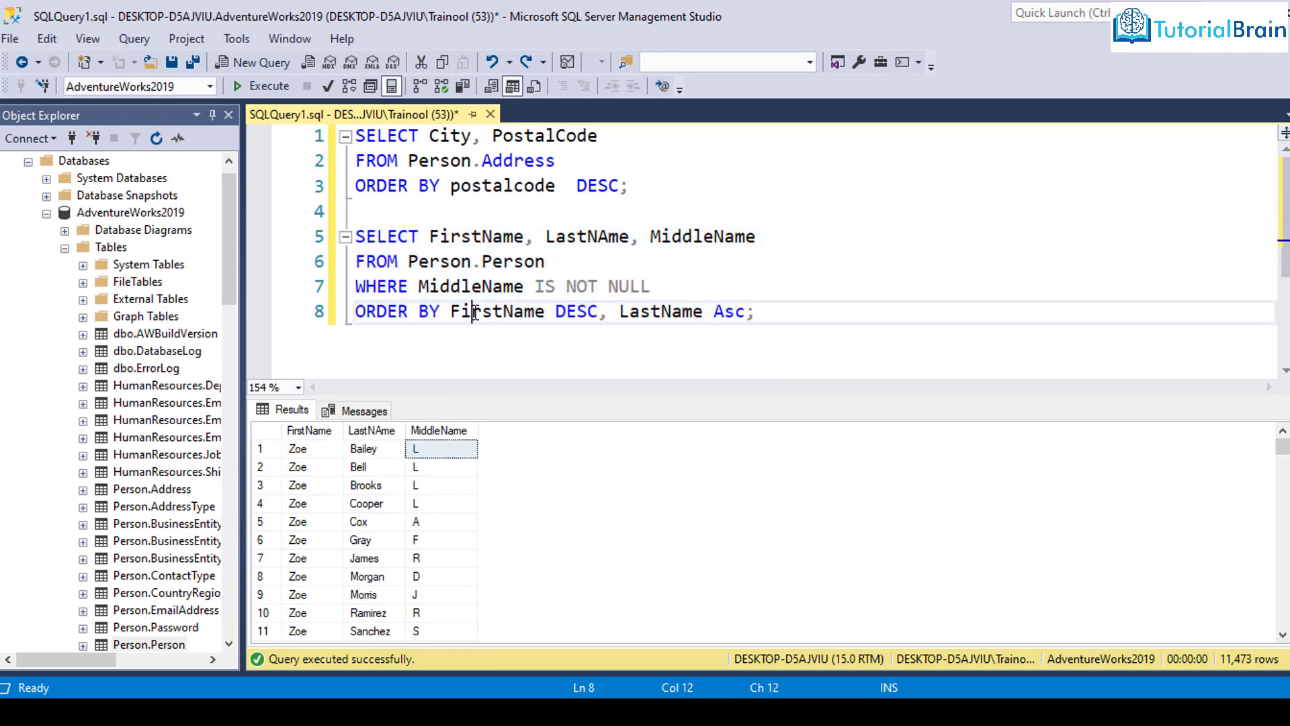
pyautogui.click(309, 445)
pyautogui.click(309, 448)
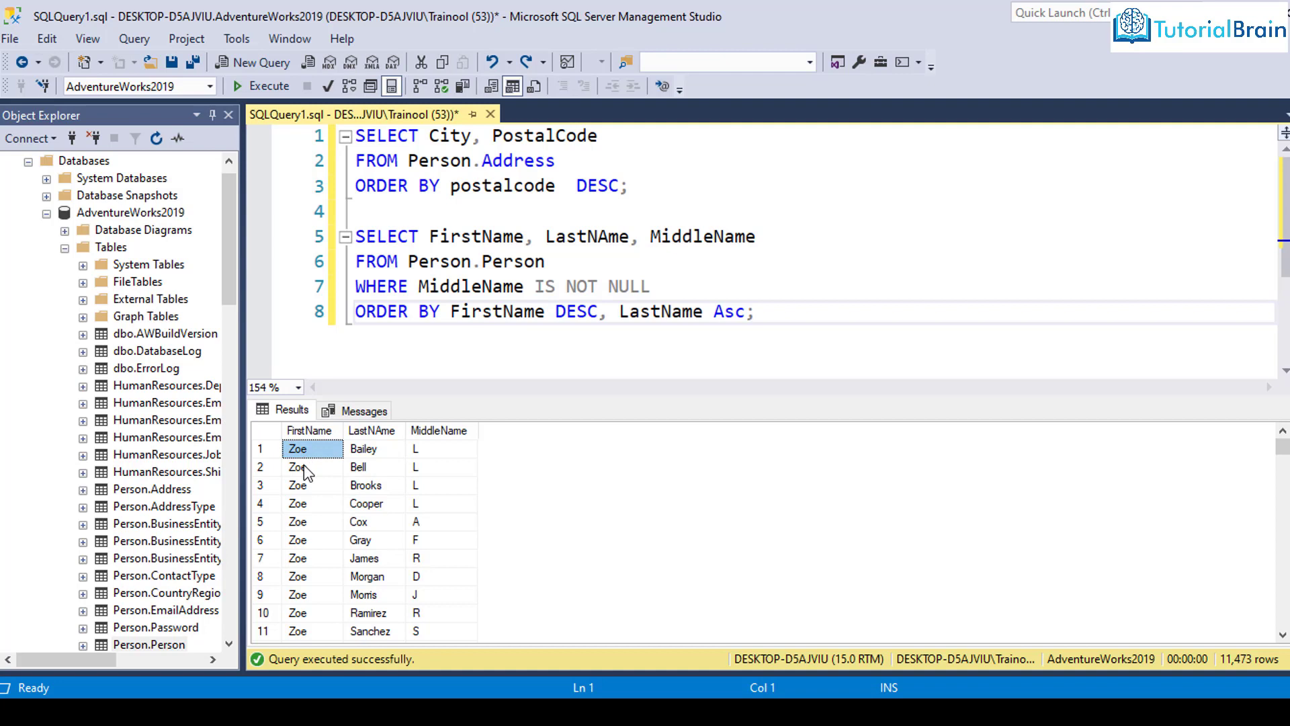
pyautogui.click(376, 451)
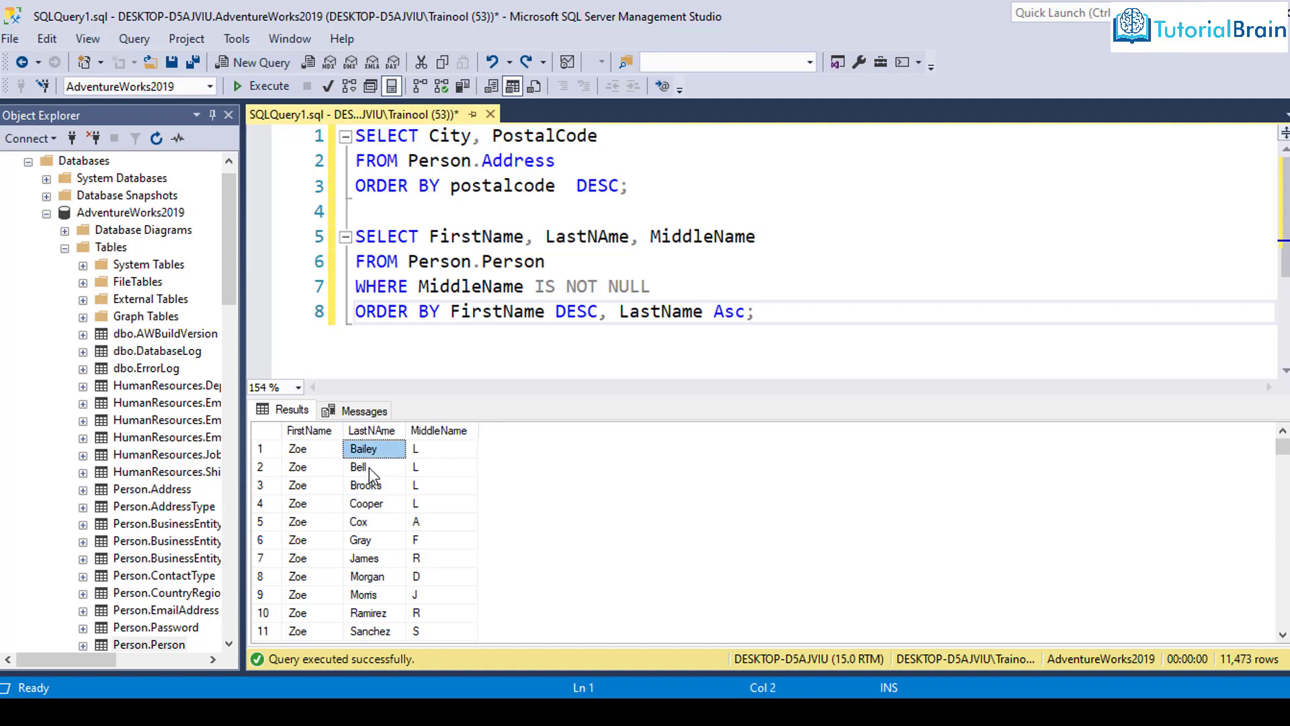
pyautogui.click(644, 311)
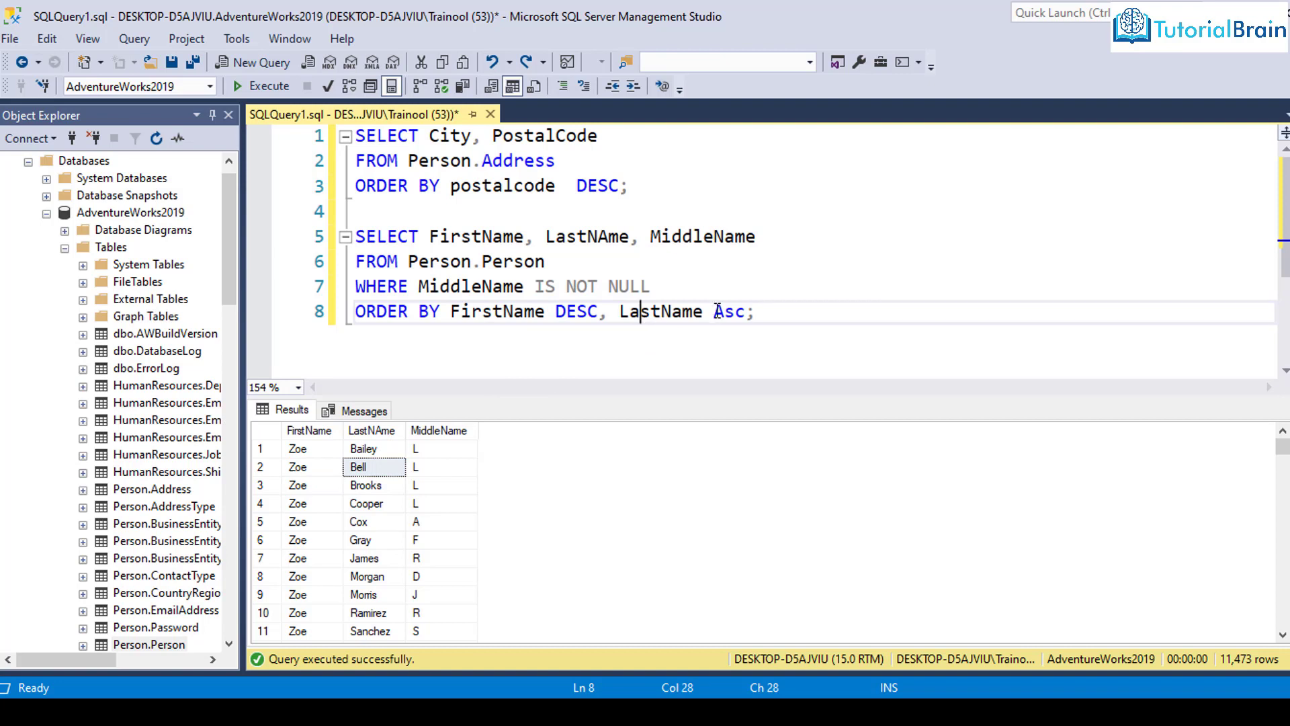
pyautogui.click(308, 450)
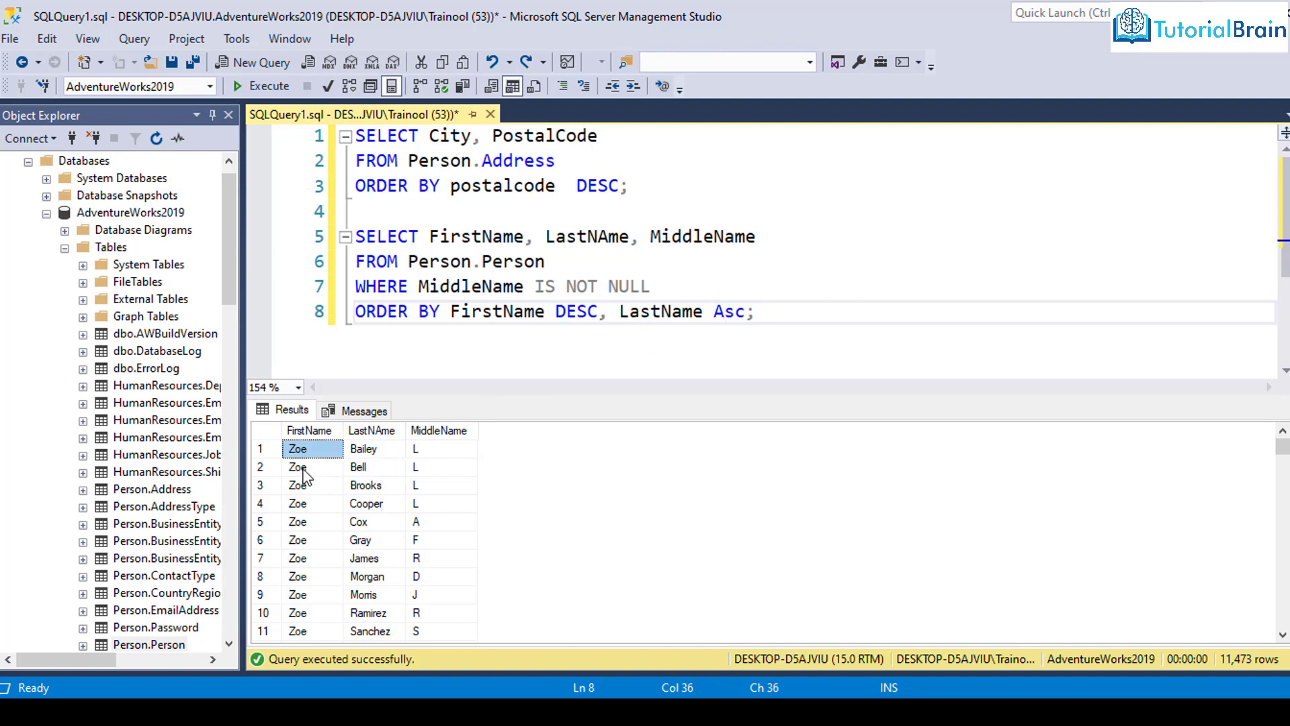
pyautogui.click(361, 451)
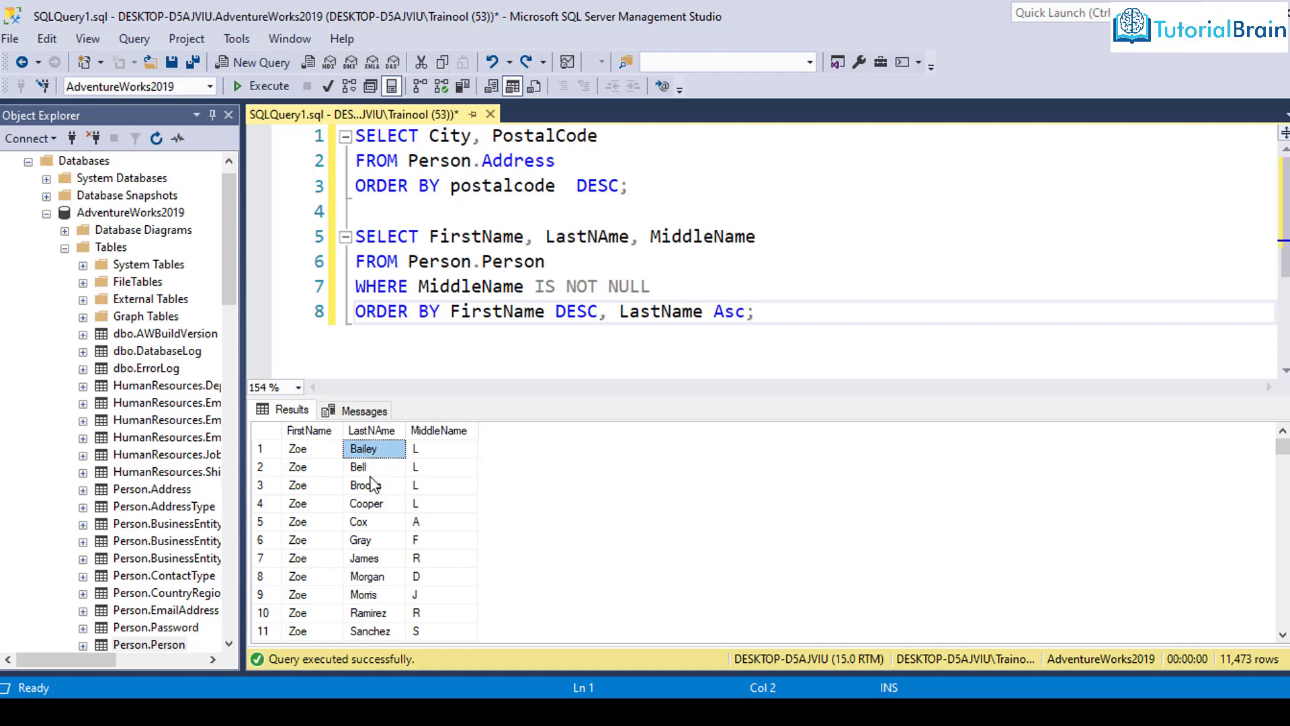
pyautogui.click(372, 470)
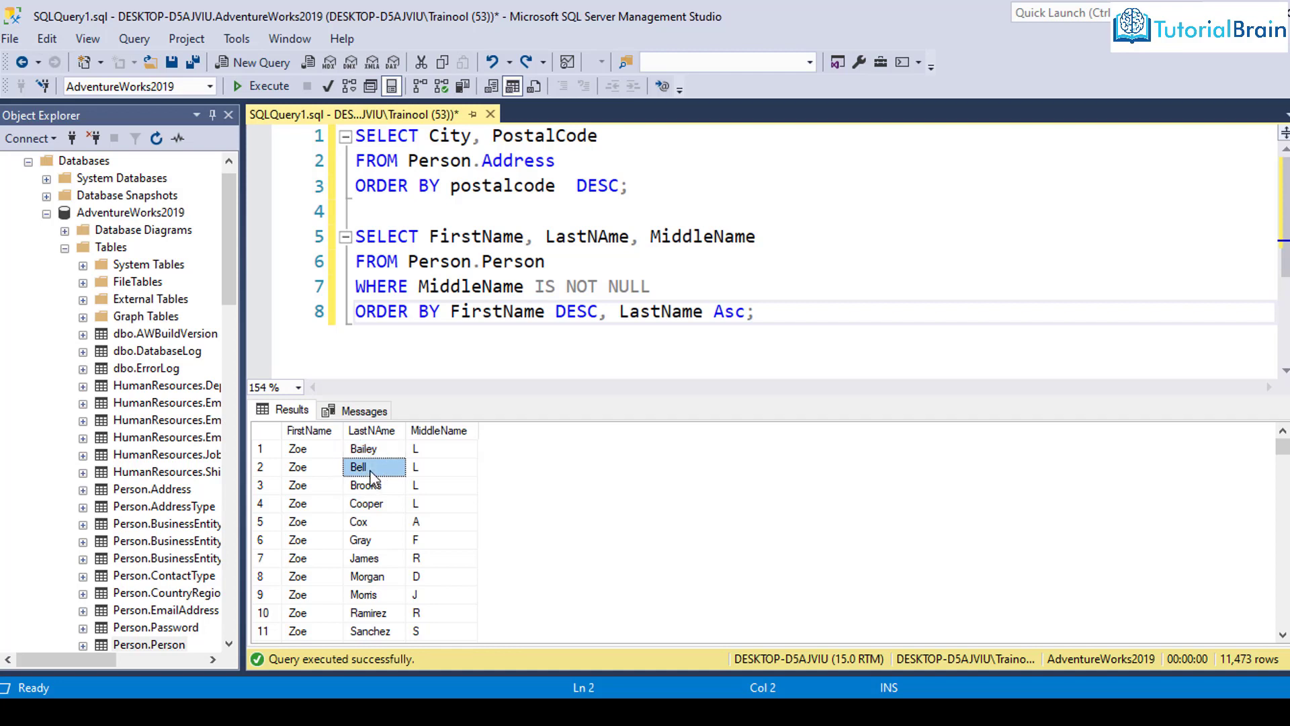